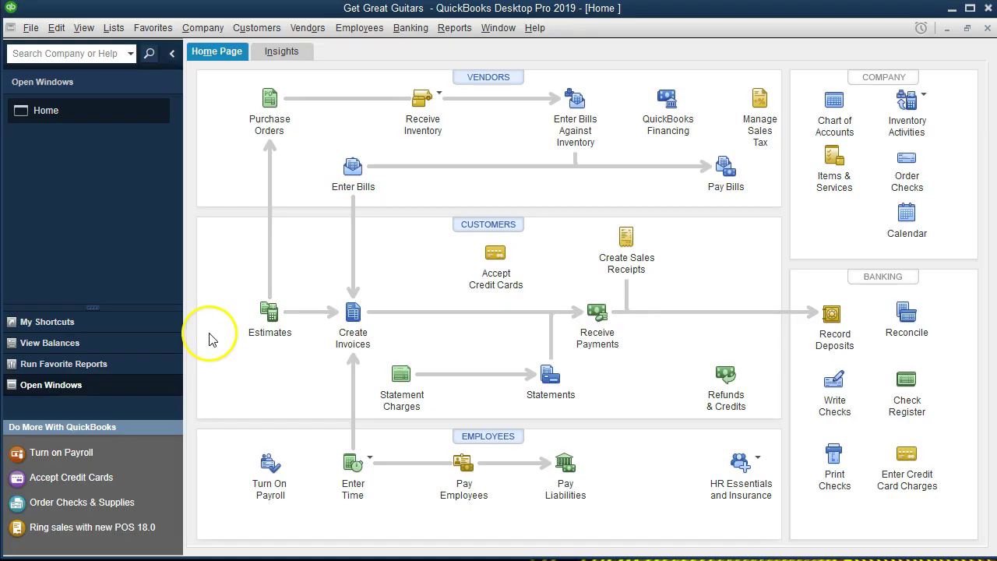
click(105, 226)
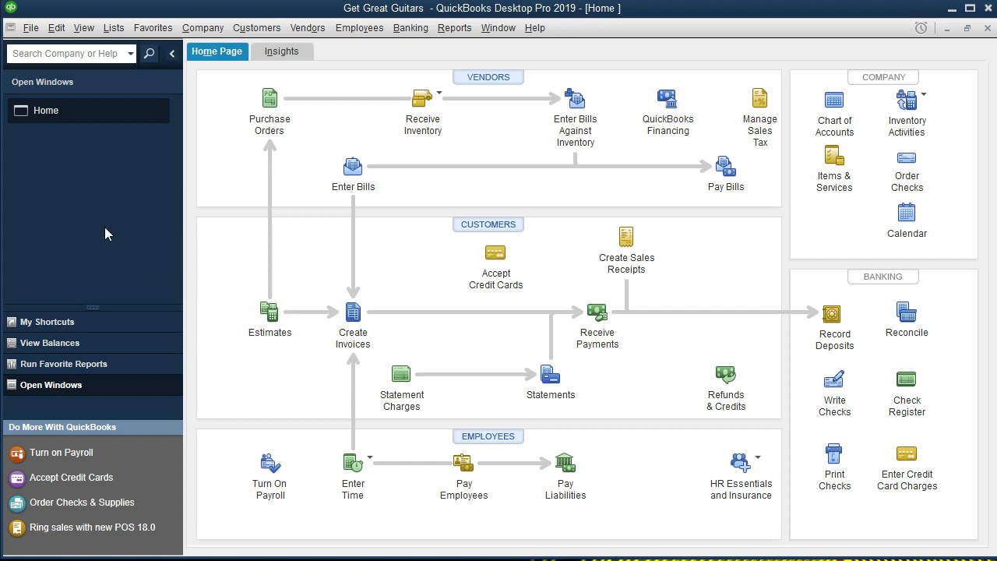
click(84, 28)
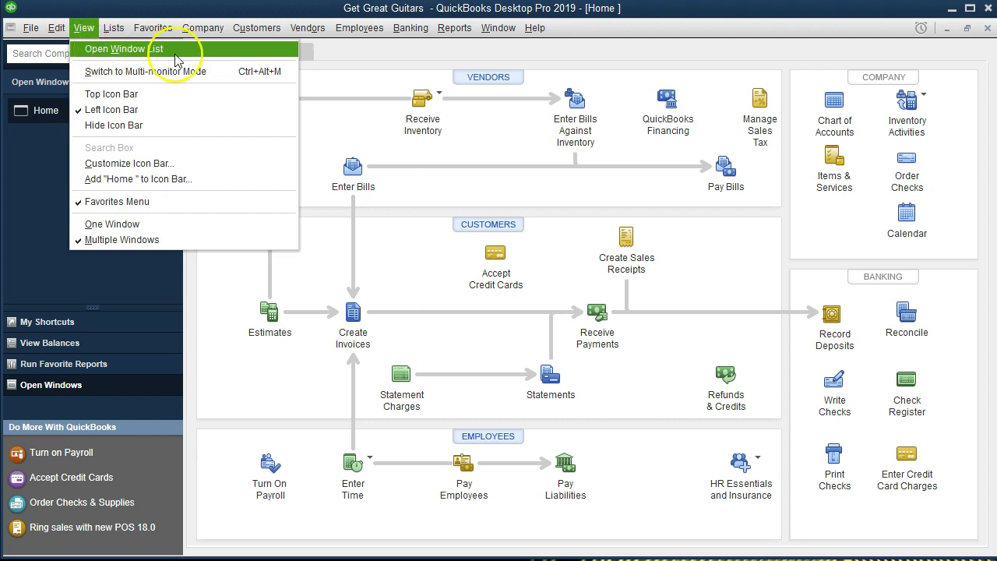
click(45, 168)
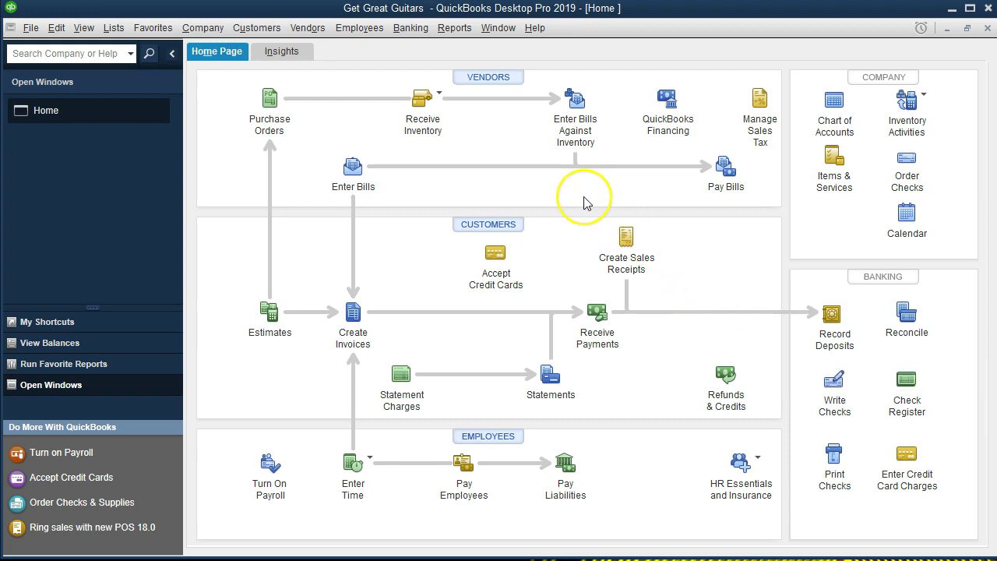
click(252, 432)
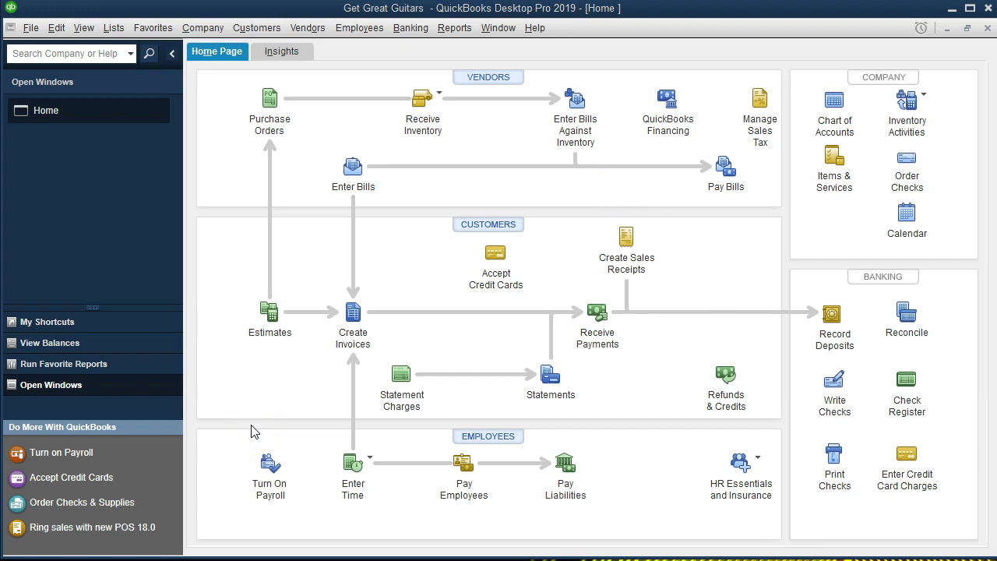
mouse_move(251, 432)
mouse_down()
mouse_move(280, 407)
mouse_move(639, 440)
mouse_up()
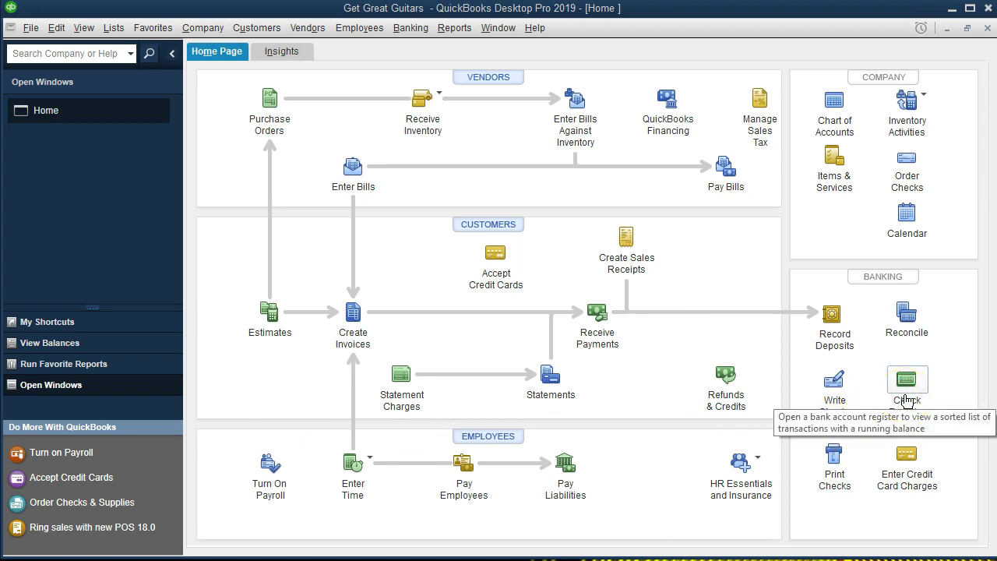
mouse_move(814, 281)
mouse_down()
mouse_move(795, 252)
mouse_move(356, 143)
mouse_move(369, 141)
mouse_up()
- Open the register of the Checking account
click(409, 35)
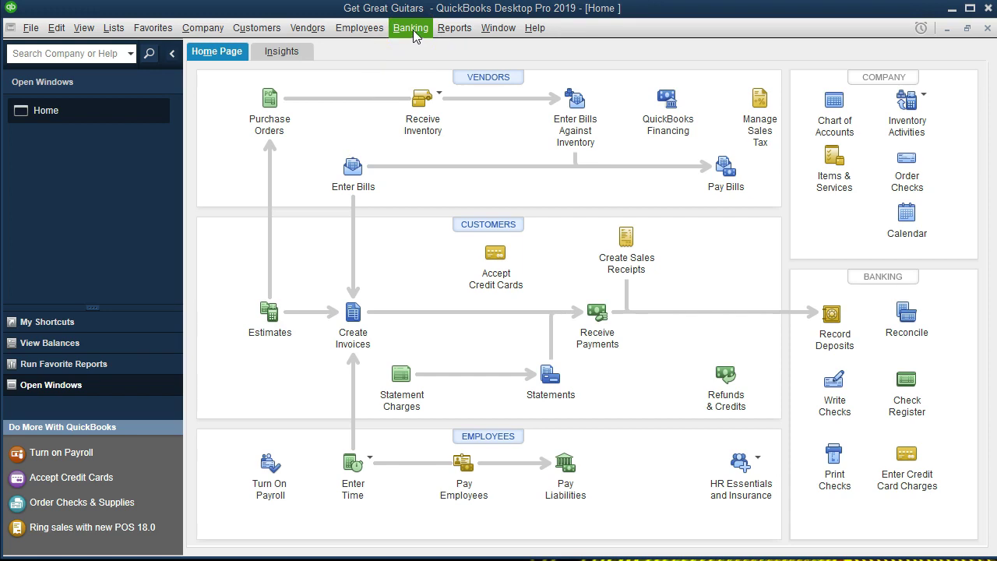
click(413, 30)
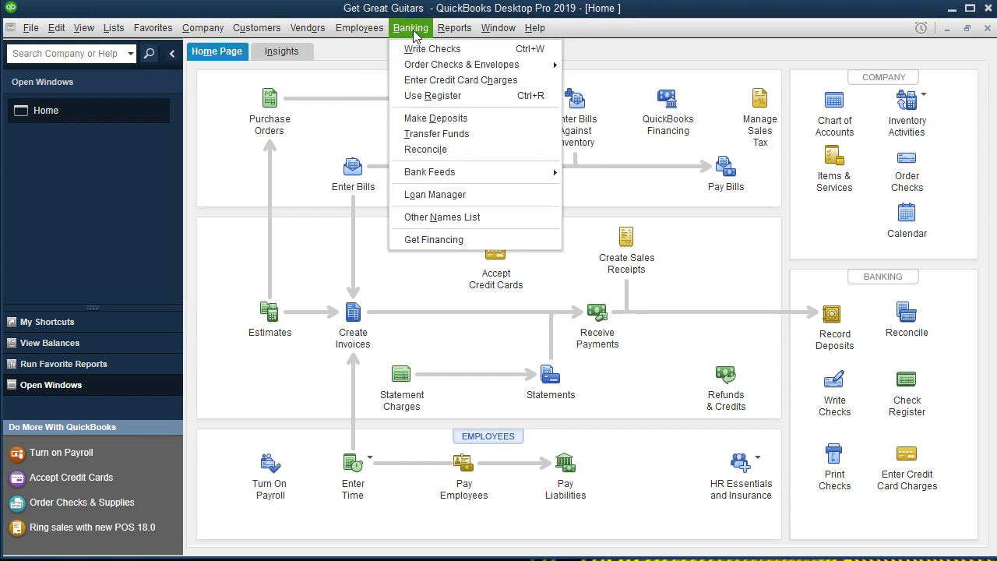
click(481, 102)
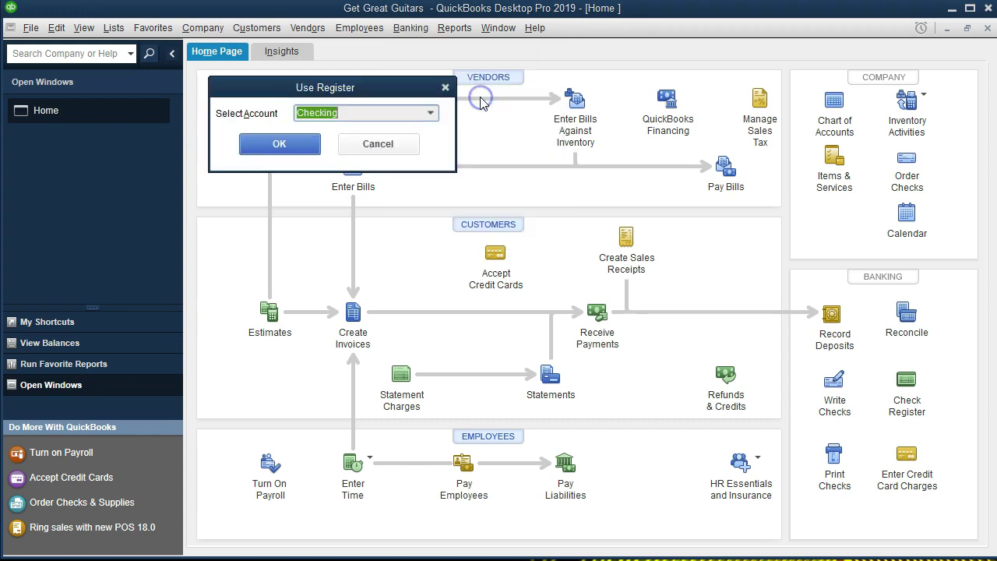
click(431, 113)
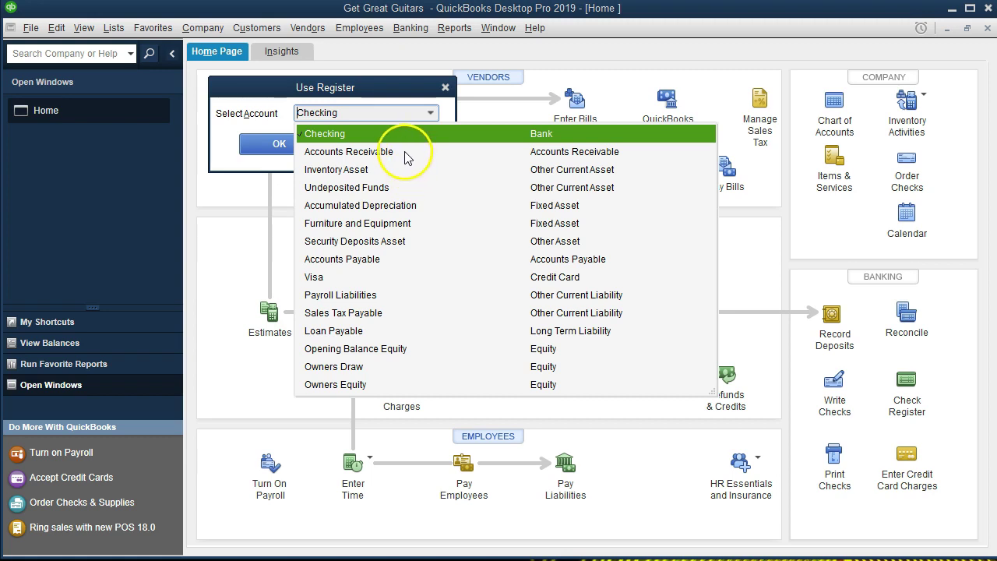
click(386, 139)
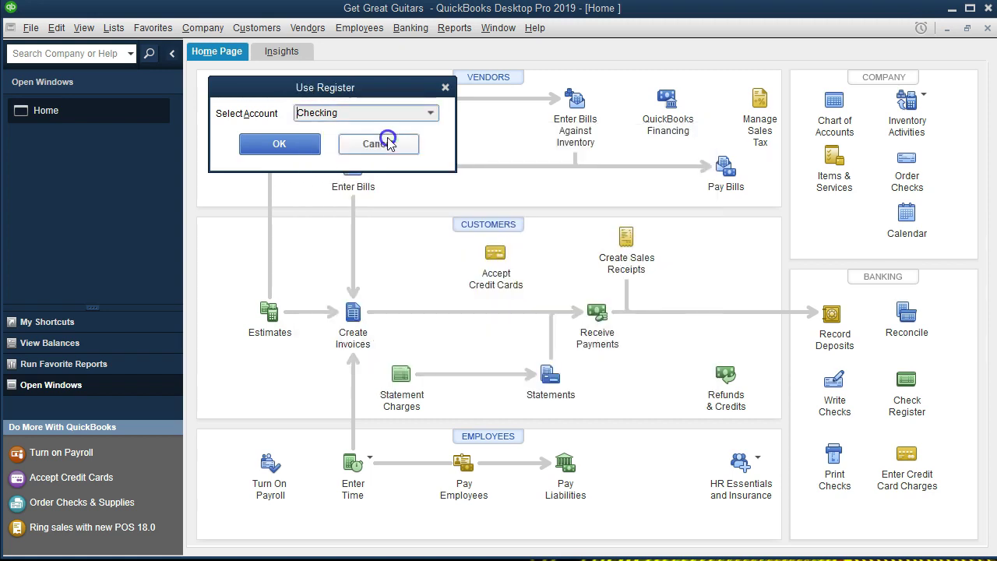
click(317, 150)
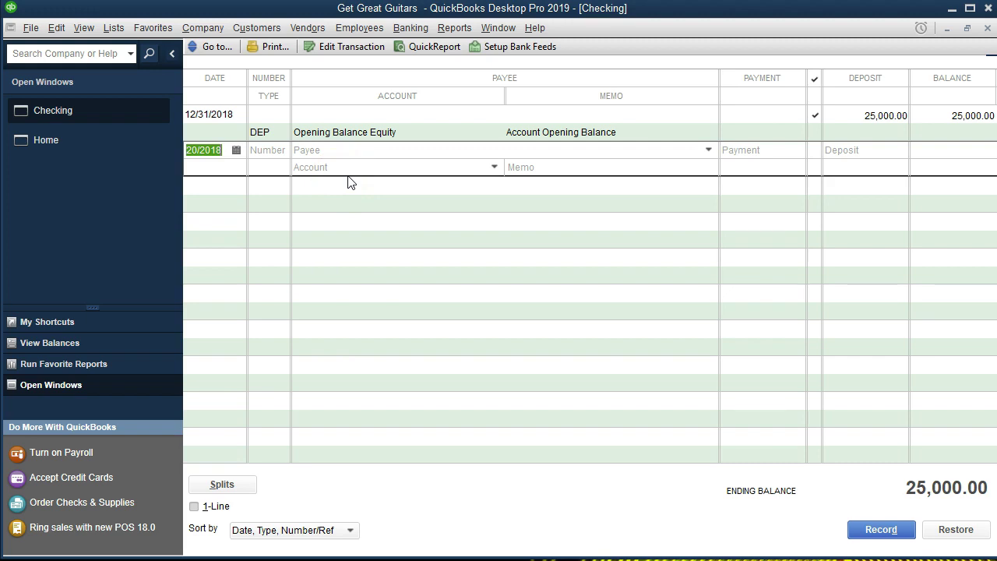
- Start a new entry in the Checking register dated 01/10/2019 with DEP as its number
click(334, 156)
text(011019)
key(Tab)
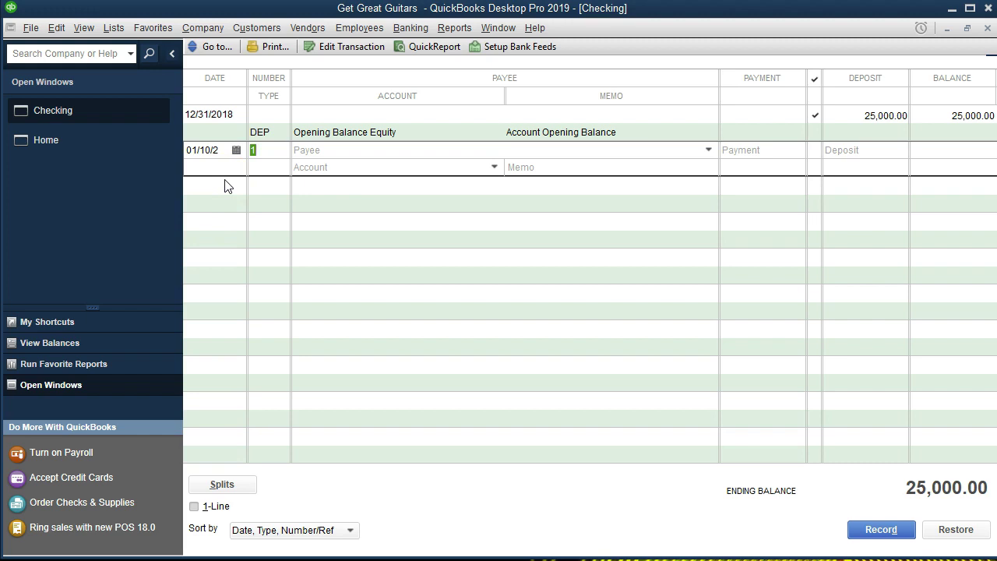
click(218, 149)
click(215, 149)
key(Tab)
text(DEP)
key(Tab)
- Enter a deposit amount of 65,000.00 for the new register entry, leaving the payee blank
key(Tab)
key(Tab)
key(Tab)
text(65000)
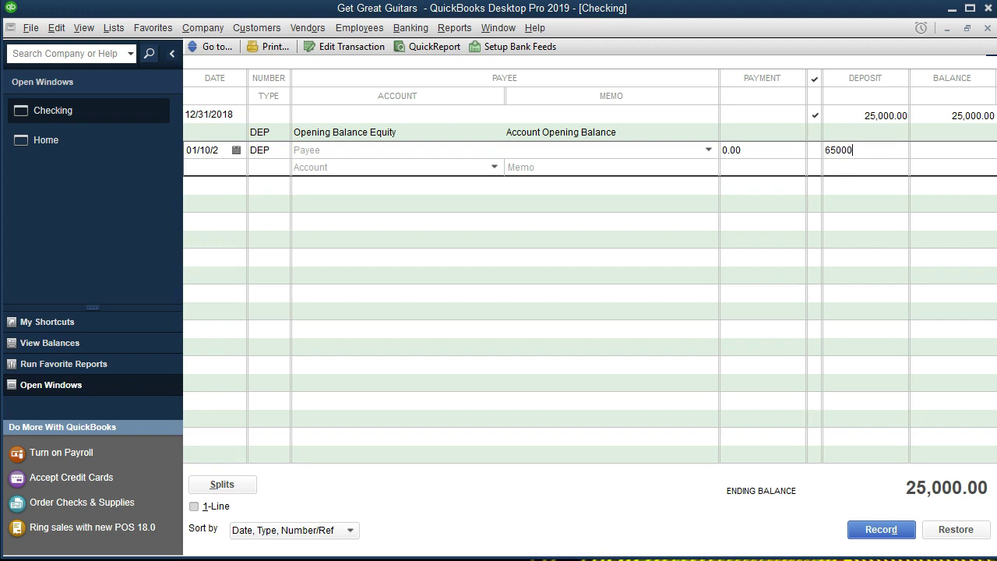
key(Tab)
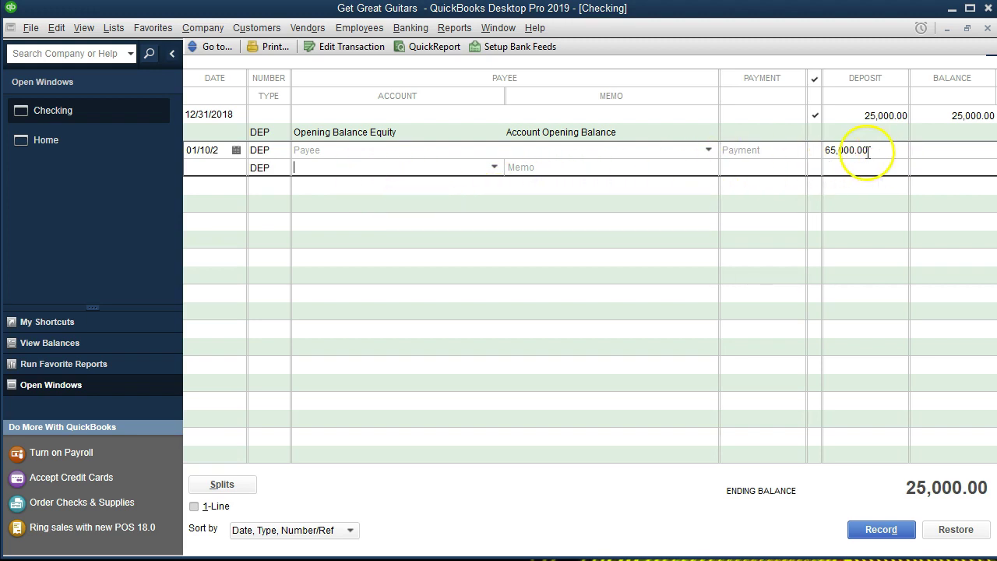
- Assign the deposit entry to the Owners Equity account
click(494, 168)
scroll(512, 261, up, 8)
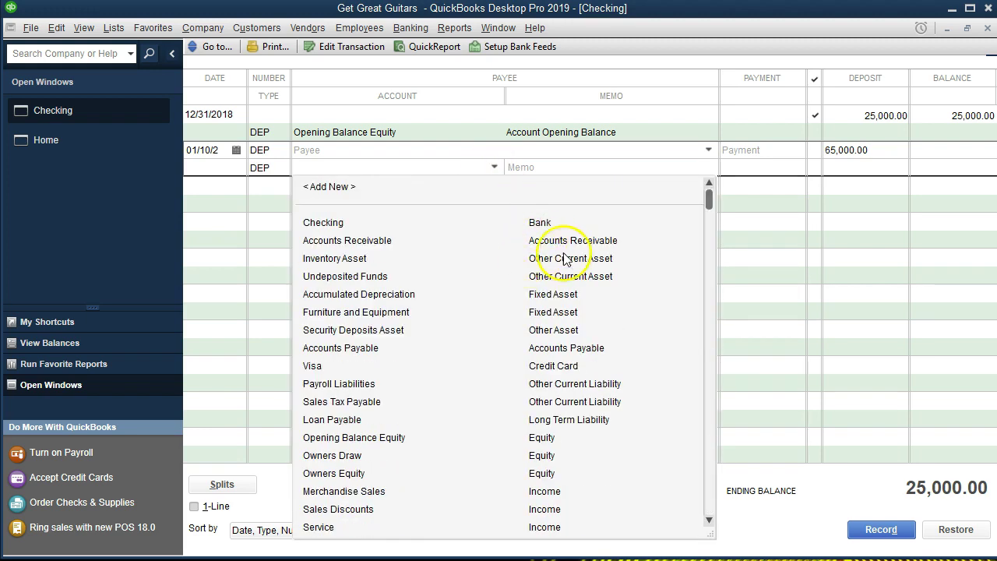
scroll(596, 304, down, 1)
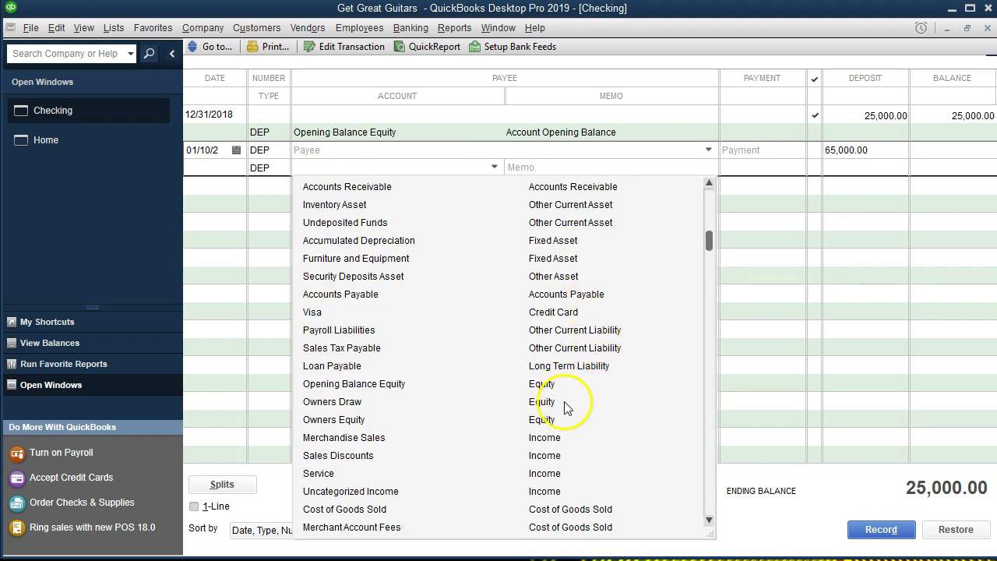
click(387, 422)
click(373, 405)
click(356, 425)
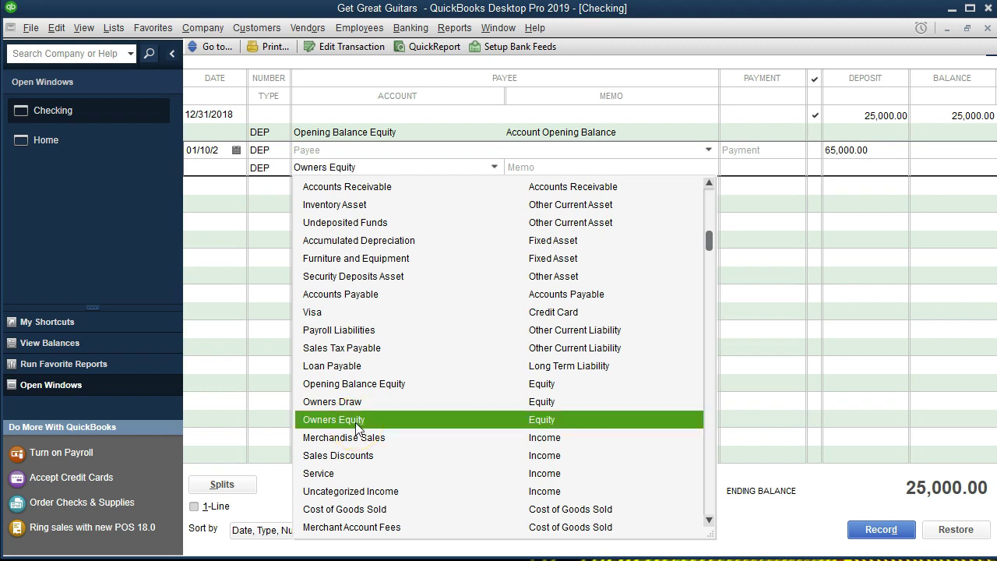
key(Tab)
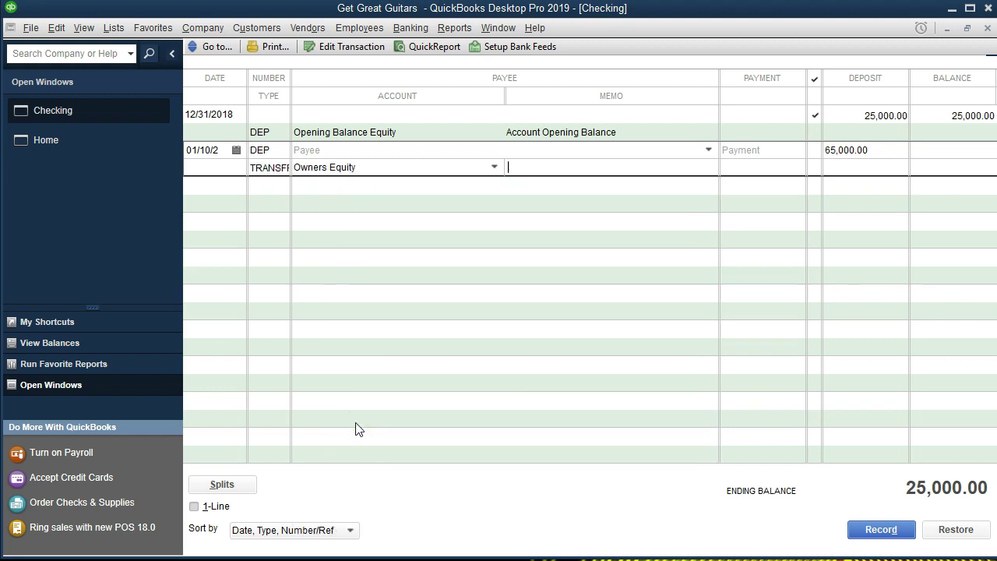
- Add the memo "Owner investement" and record the deposit, accepting the posting to the Retained Earnings account
text(Owner investement)
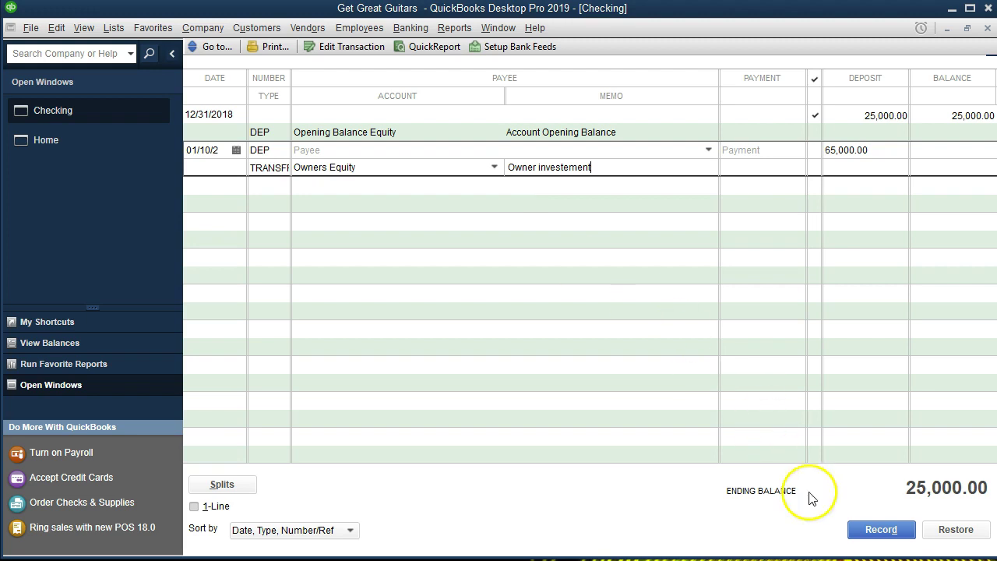
click(867, 536)
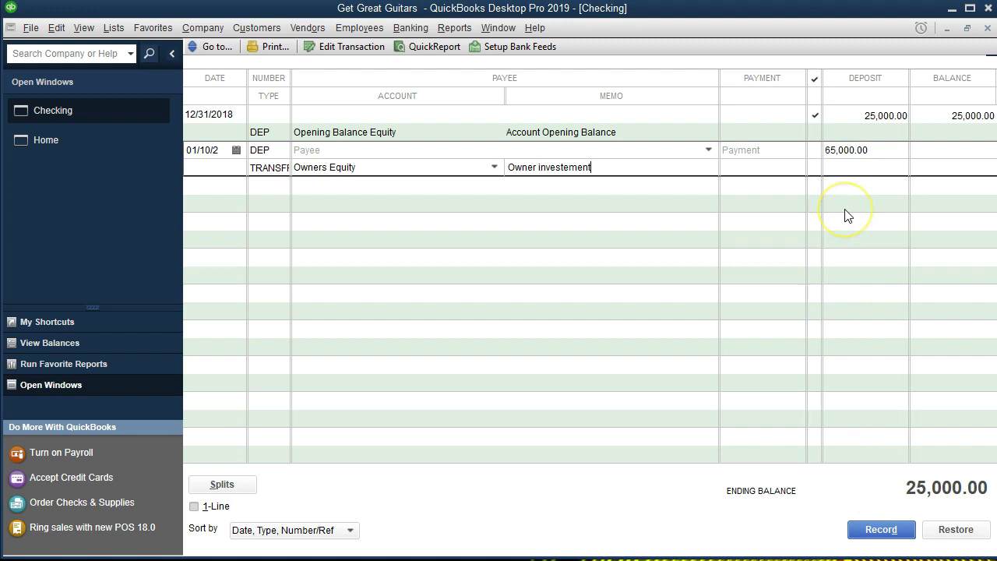
key(Return)
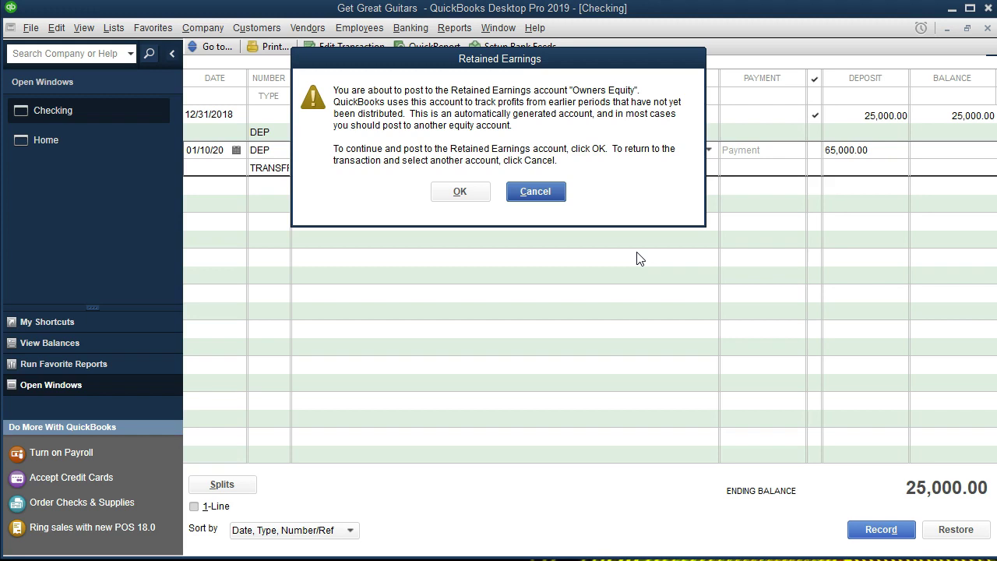
drag(559, 63, 566, 218)
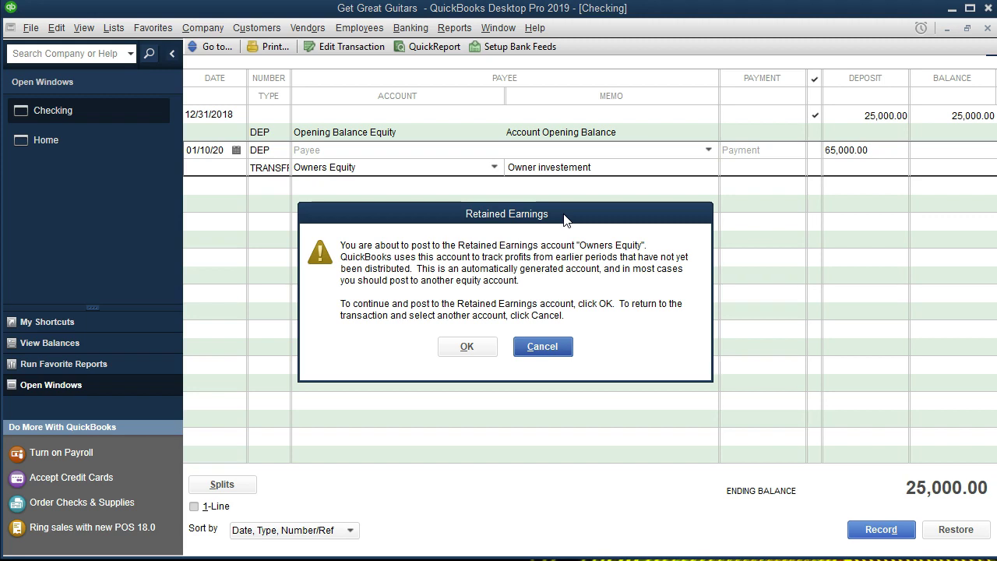
click(474, 350)
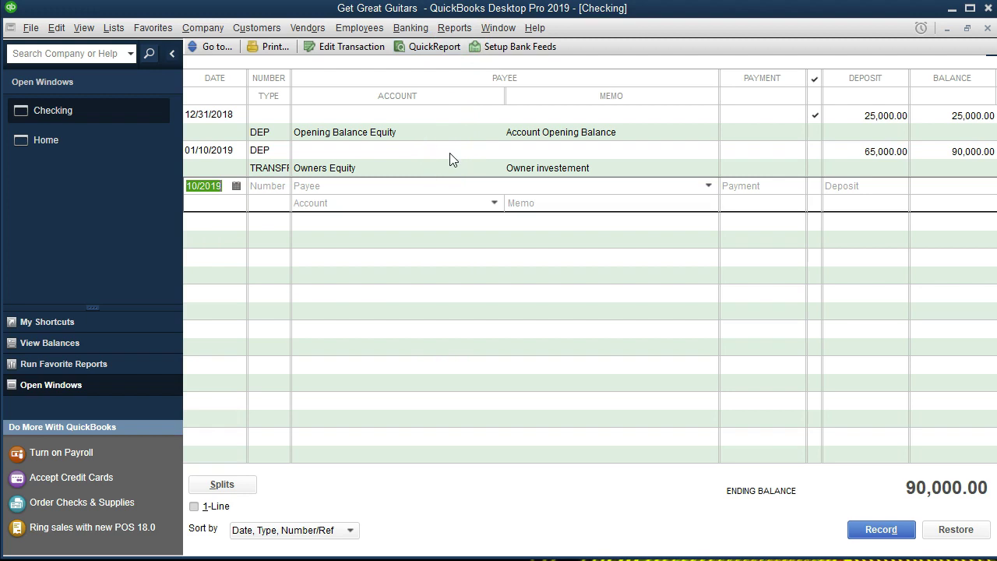
- Run the standard Balance Sheet report as of 12/31/2019
click(400, 173)
click(452, 30)
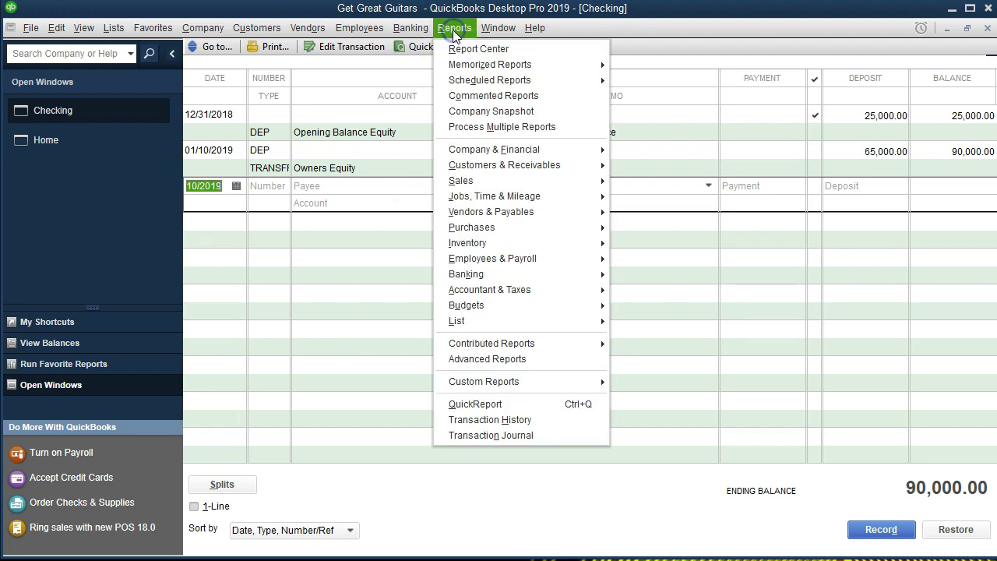
click(455, 152)
mouse_move(454, 151)
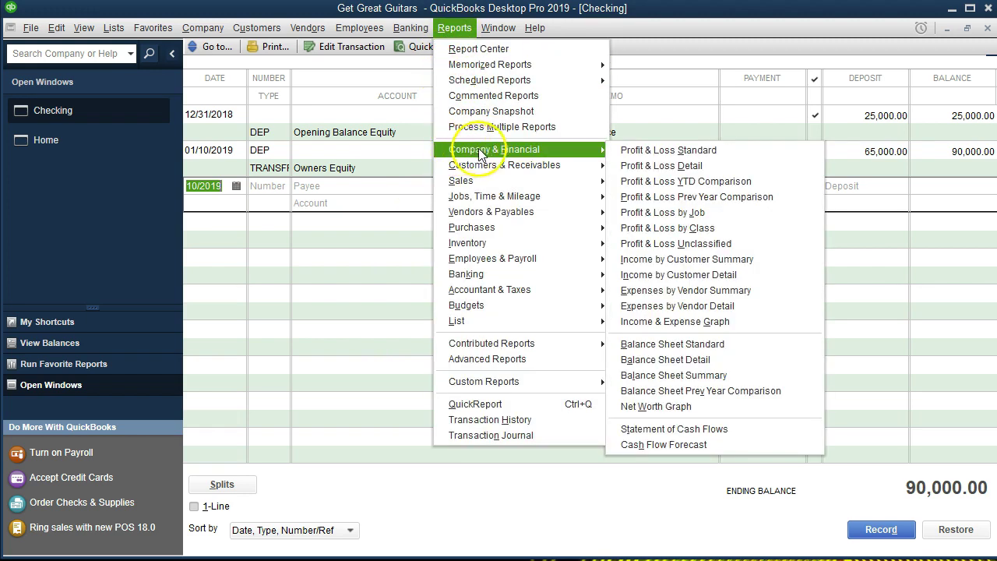
click(740, 348)
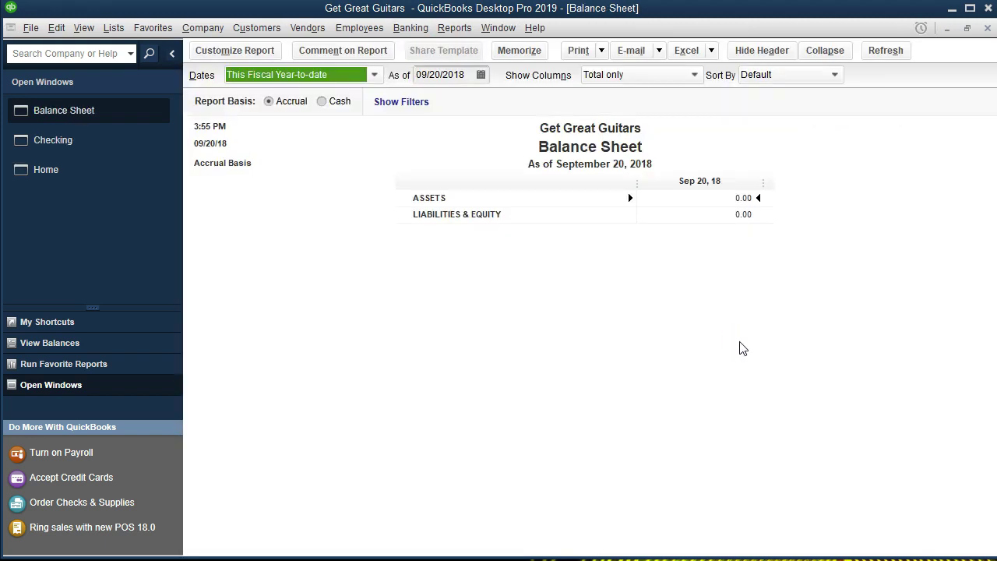
key(Tab)
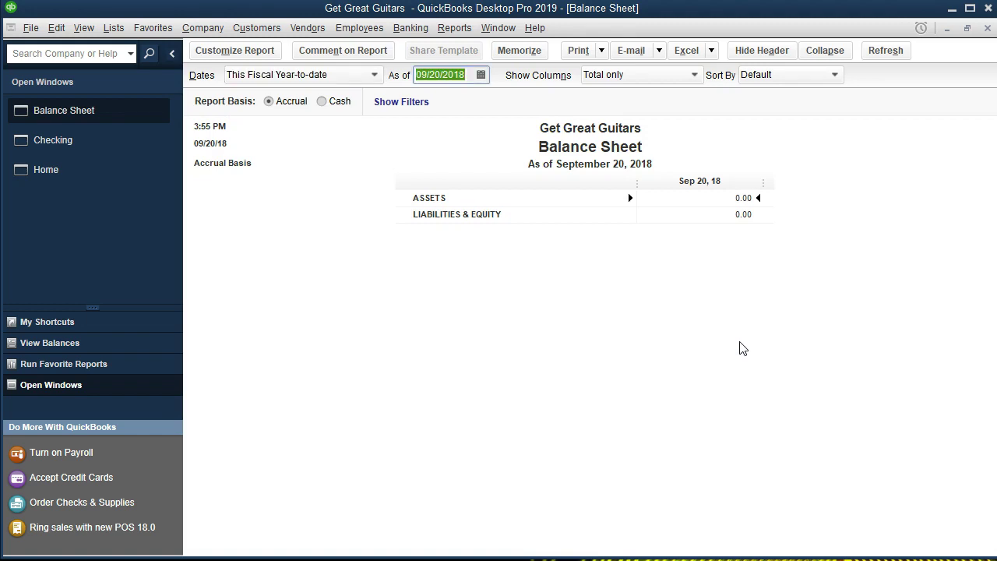
text(1231)
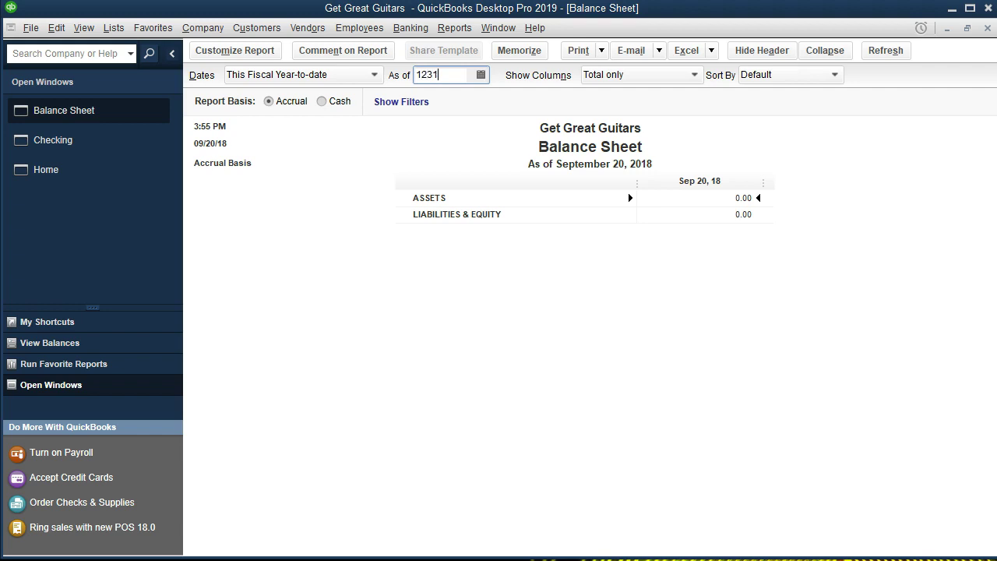
text(19)
key(Tab)
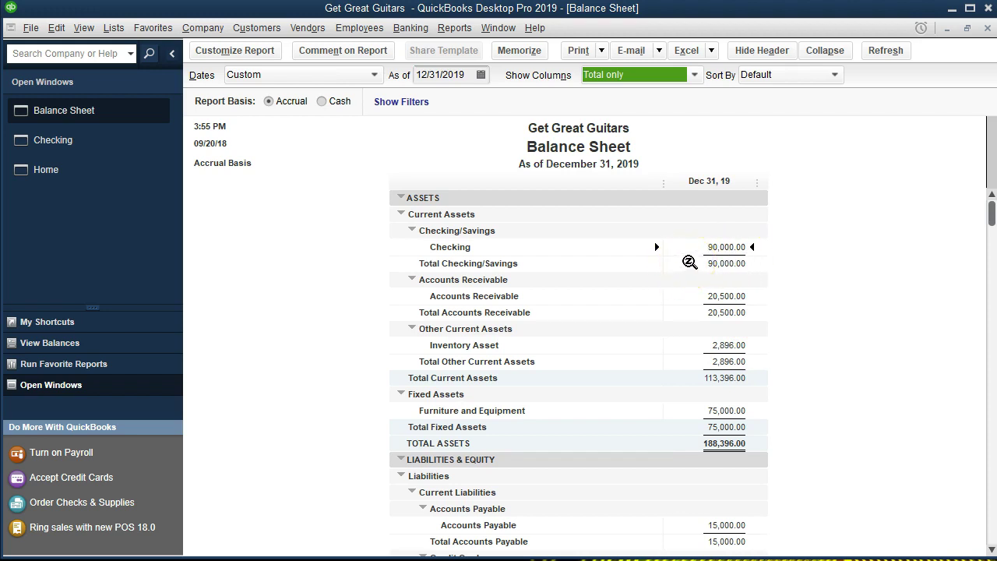
- Open the Checking balance's transaction detail from 01/01/2019, inspect the source form of the 65,000.00 owner transfer, and close that form
click(720, 246)
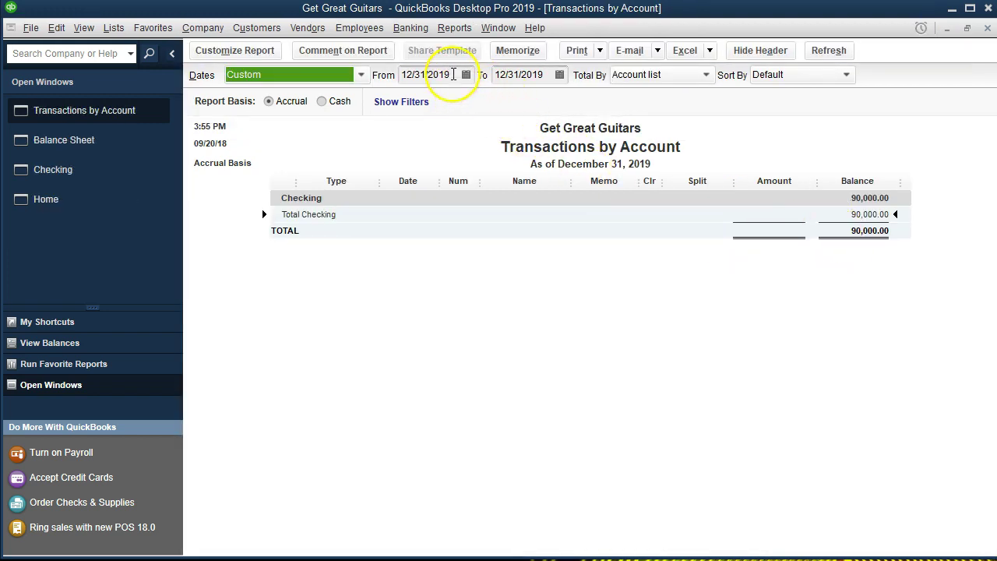
click(453, 74)
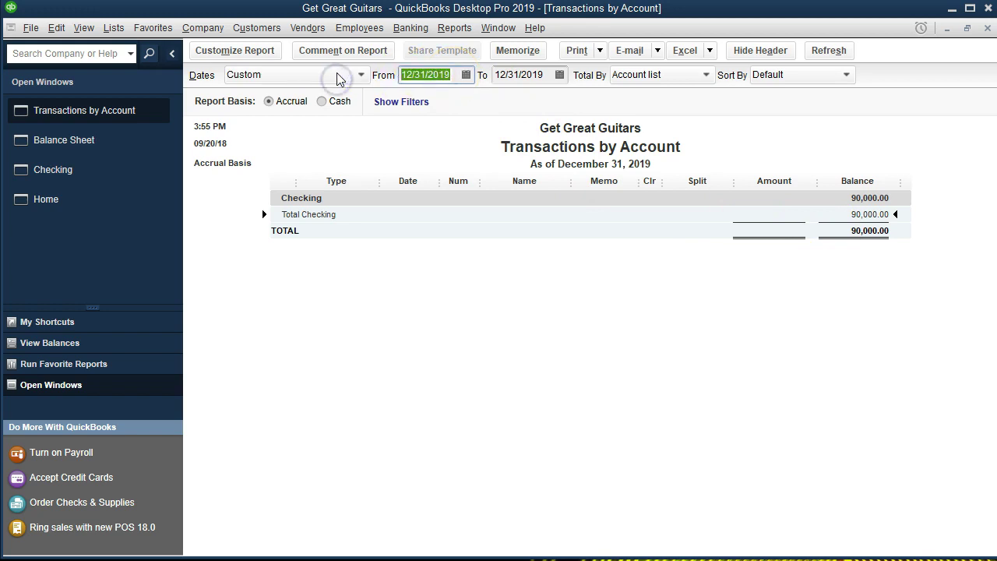
text(01/01/2019)
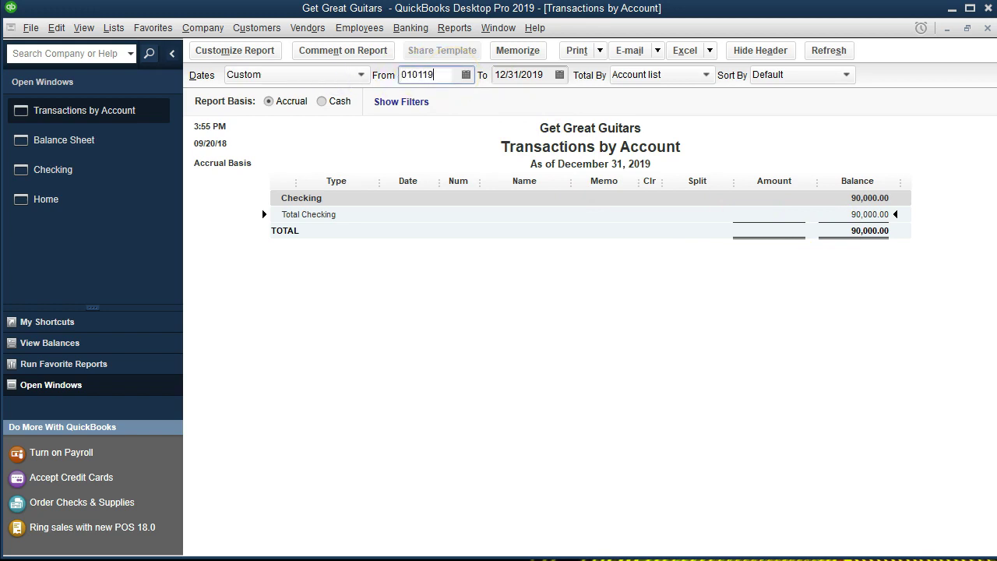
key(Tab)
click(488, 298)
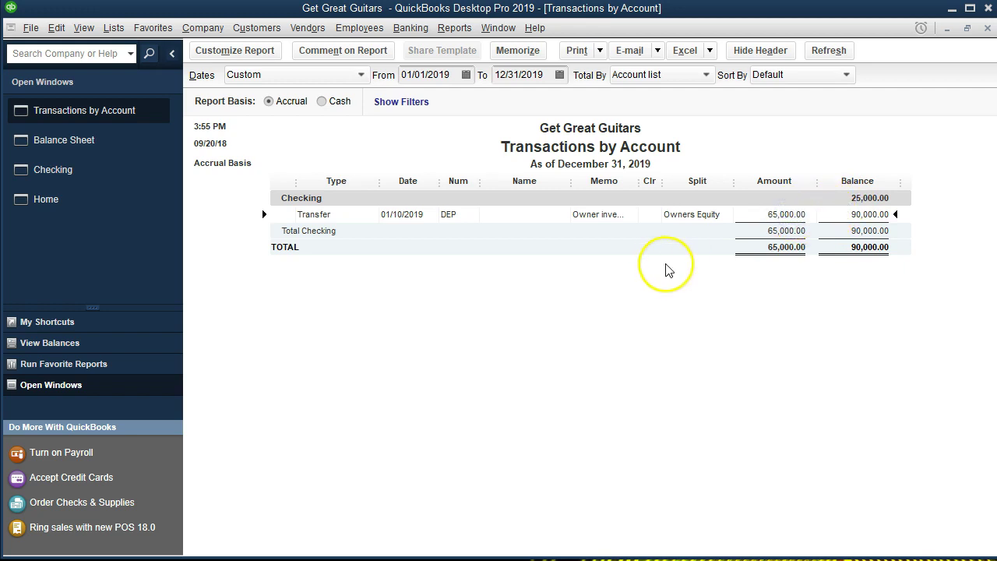
double_click(756, 213)
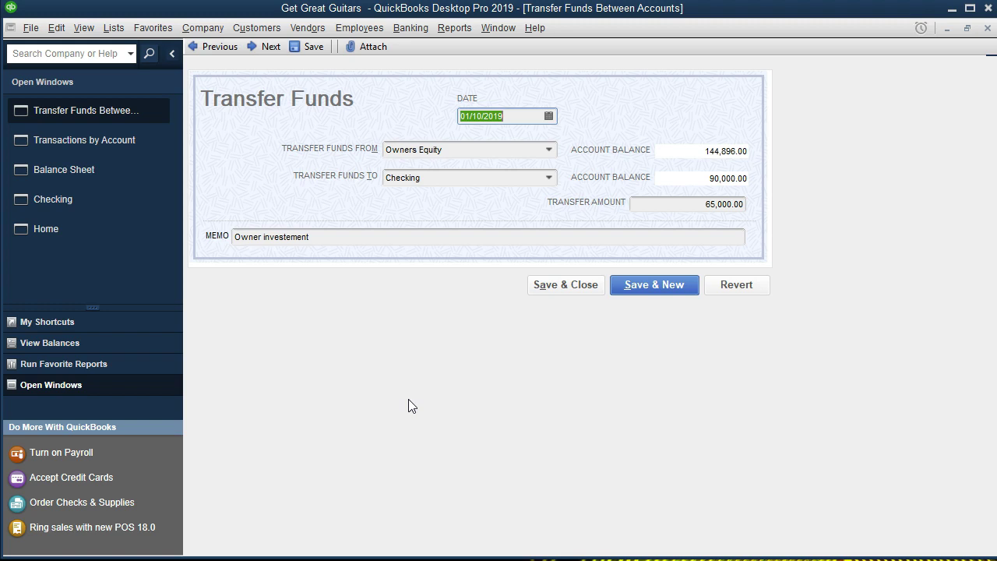
click(987, 29)
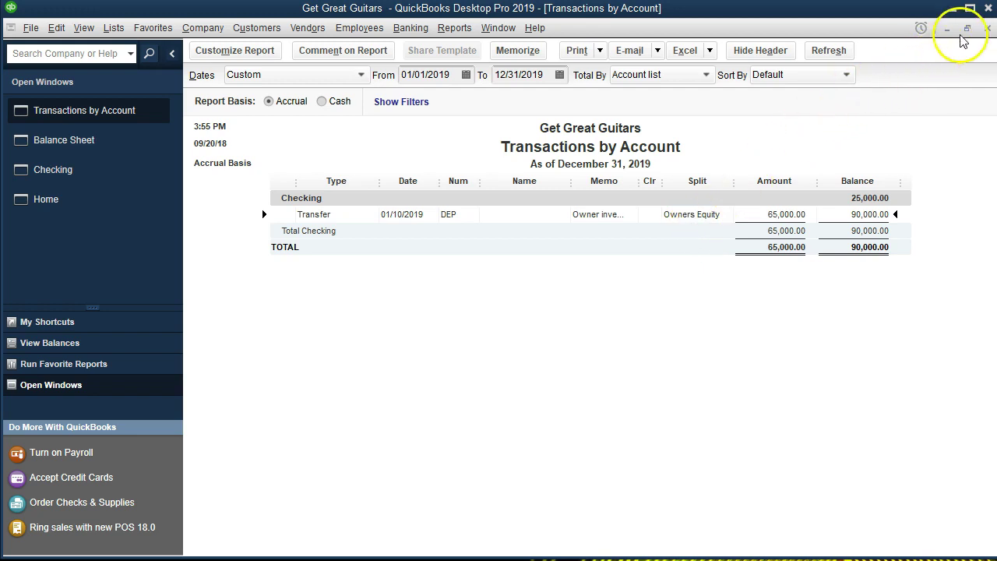
- Close the Checking detail report and open the Owners Equity balance's transaction detail from 01/01/2019
click(987, 28)
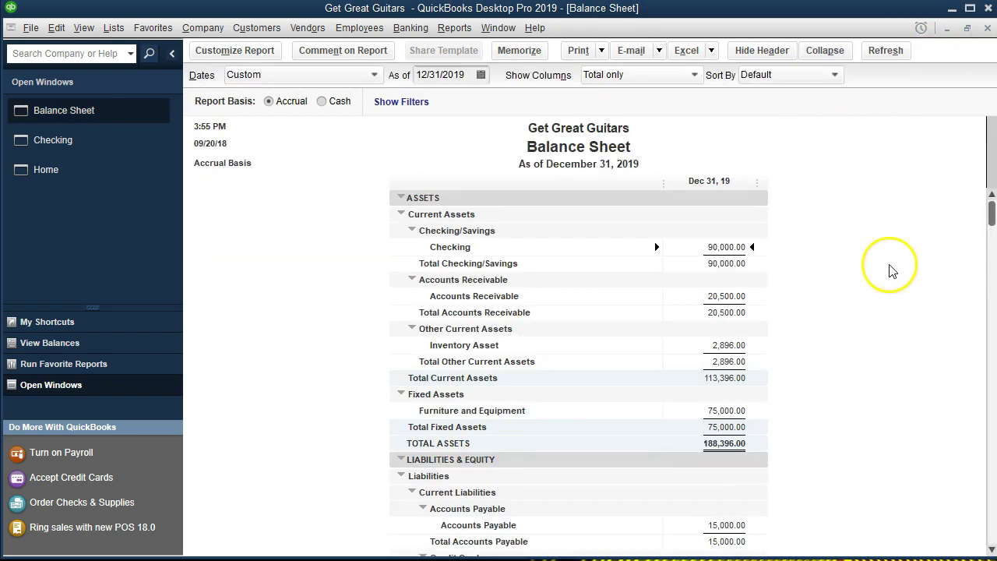
scroll(881, 283, down, 3)
scroll(882, 284, up, 3)
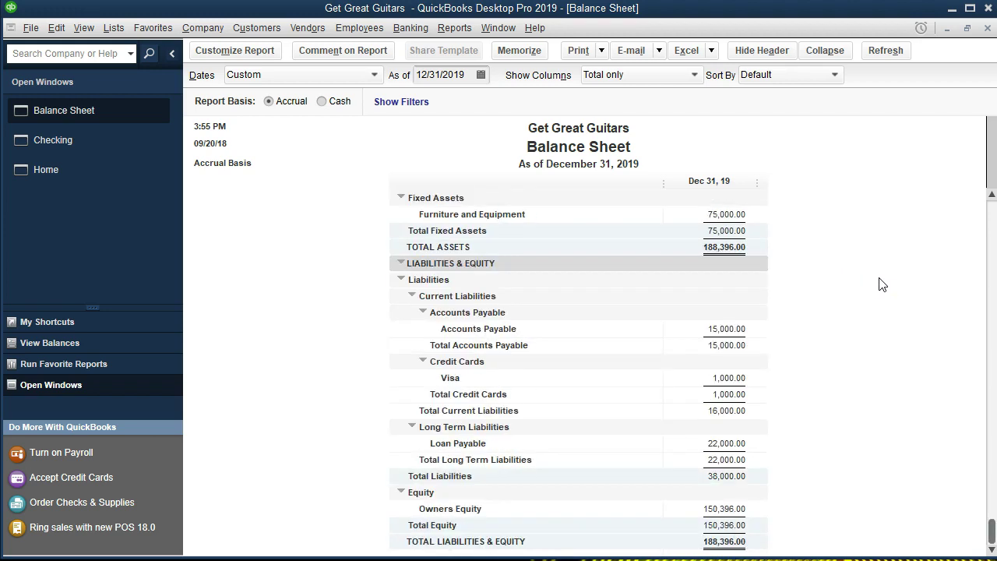
click(879, 294)
scroll(879, 295, down, 4)
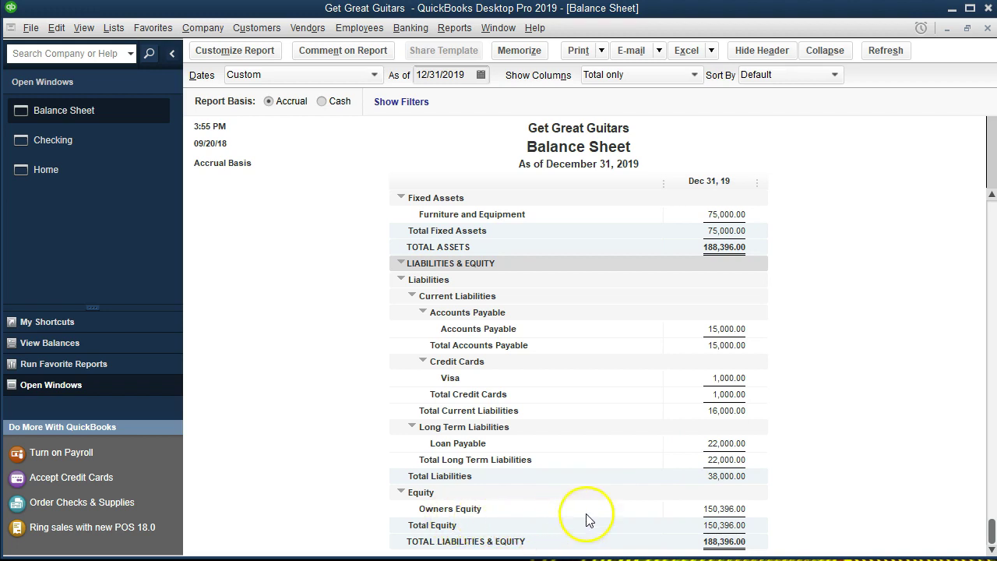
double_click(727, 509)
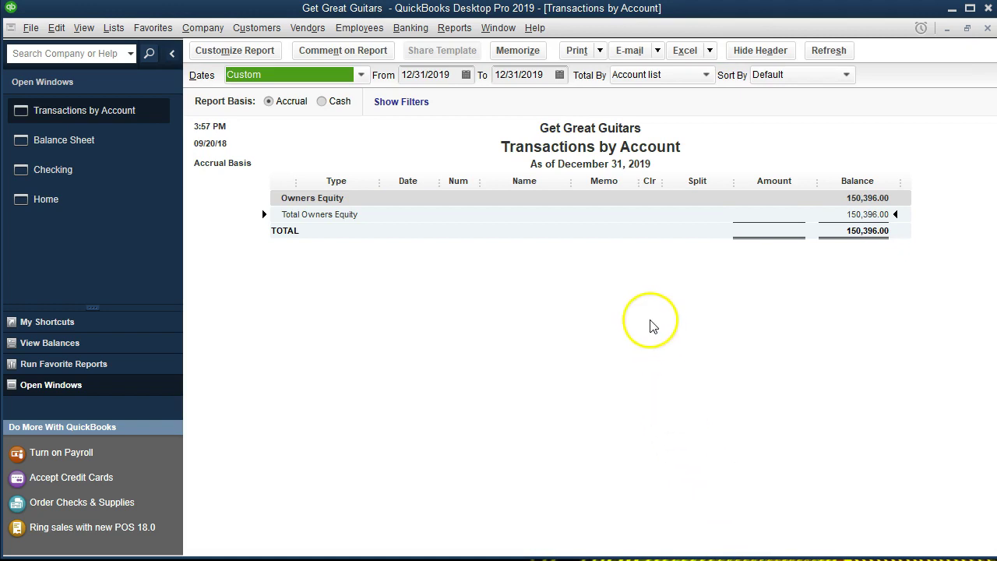
key(Tab)
text(010119)
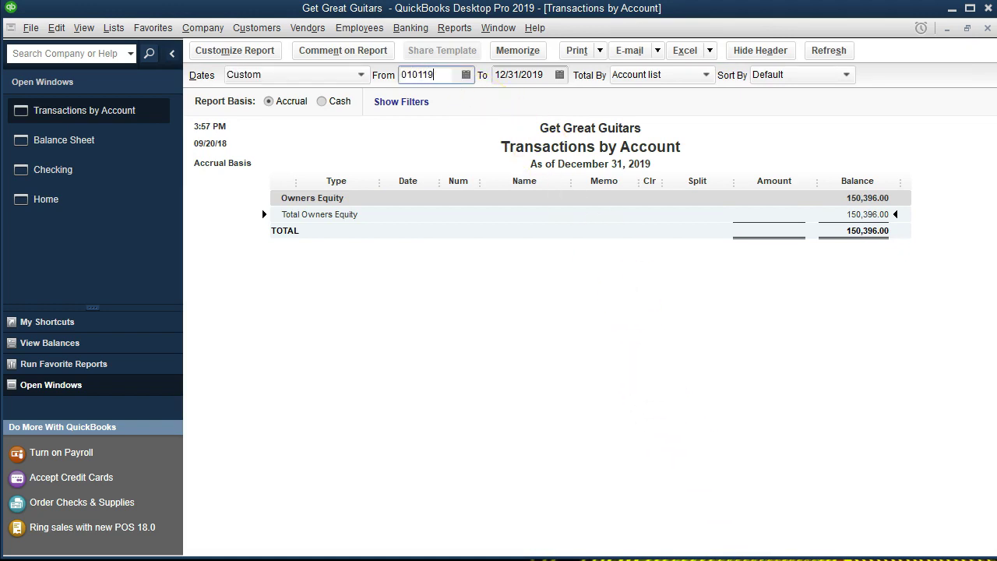
key(Tab)
key(Tab)
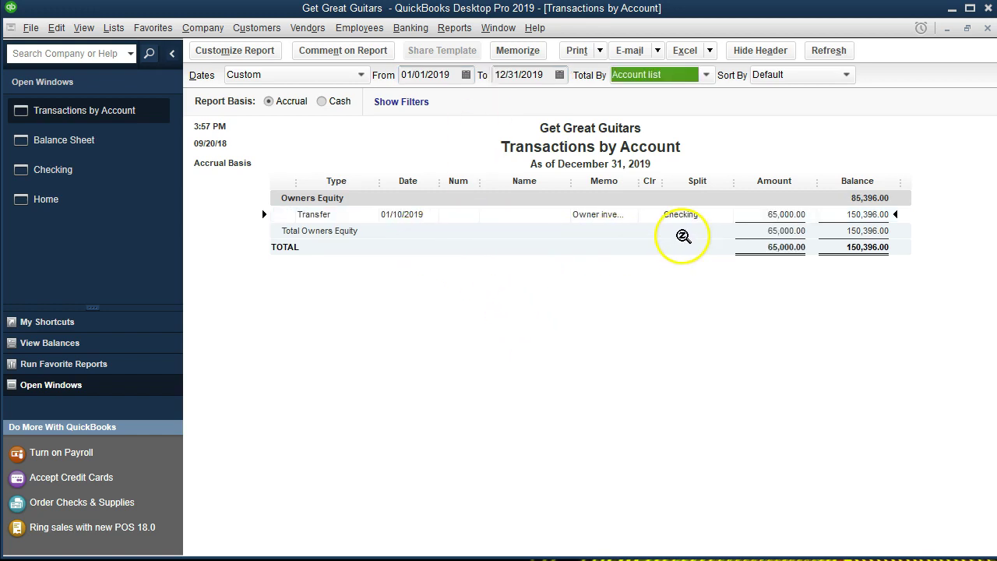
- Inspect the source form of the 65,000.00 transfer, close it with its detail report, and review and close the Balance Sheet
double_click(797, 214)
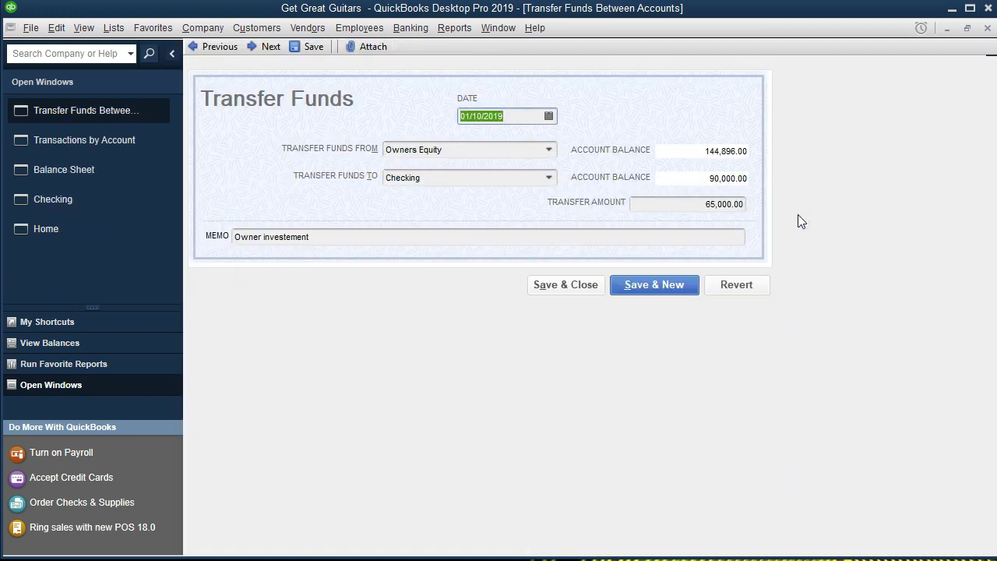
click(987, 31)
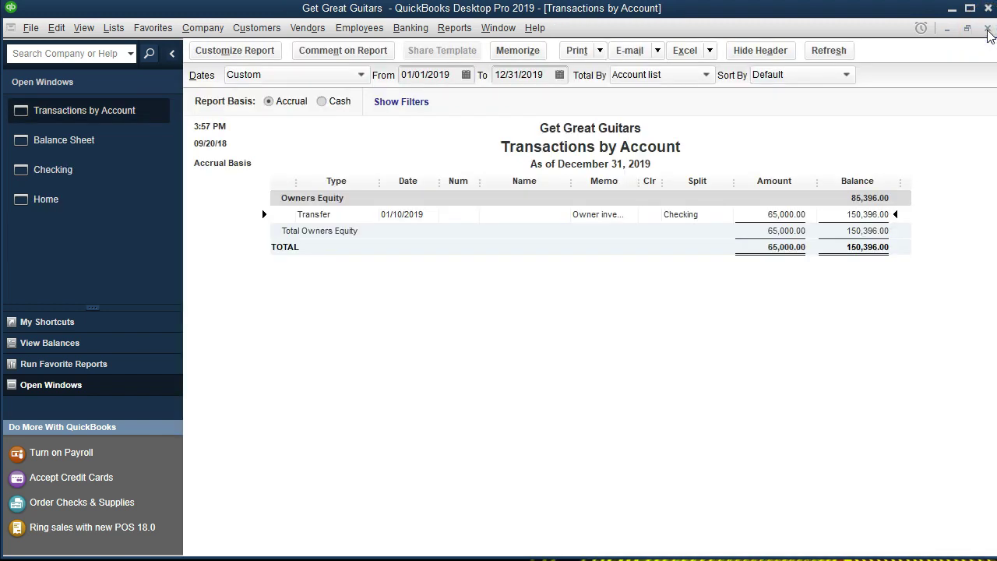
click(987, 32)
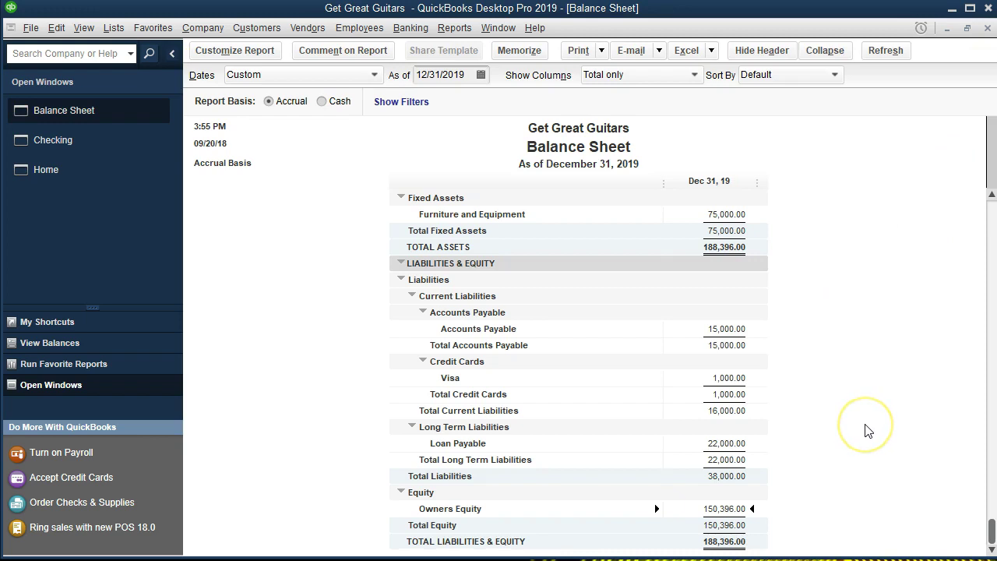
scroll(867, 431, up, 4)
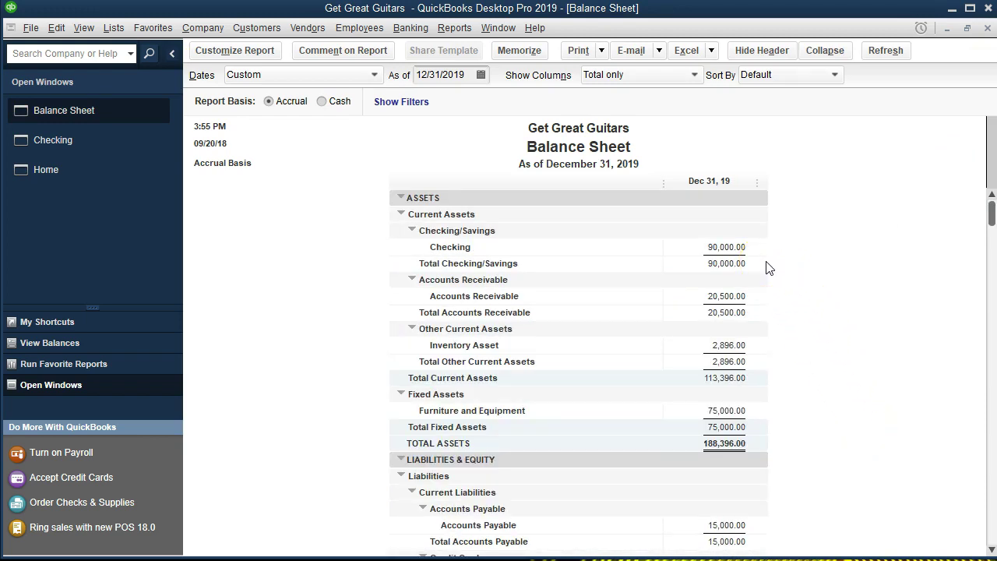
scroll(792, 352, down, 4)
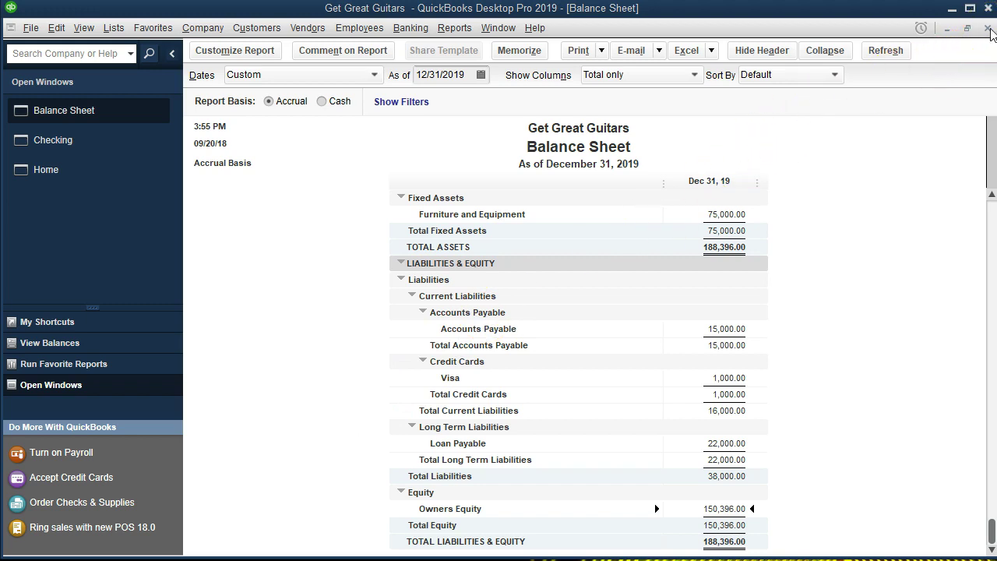
click(988, 28)
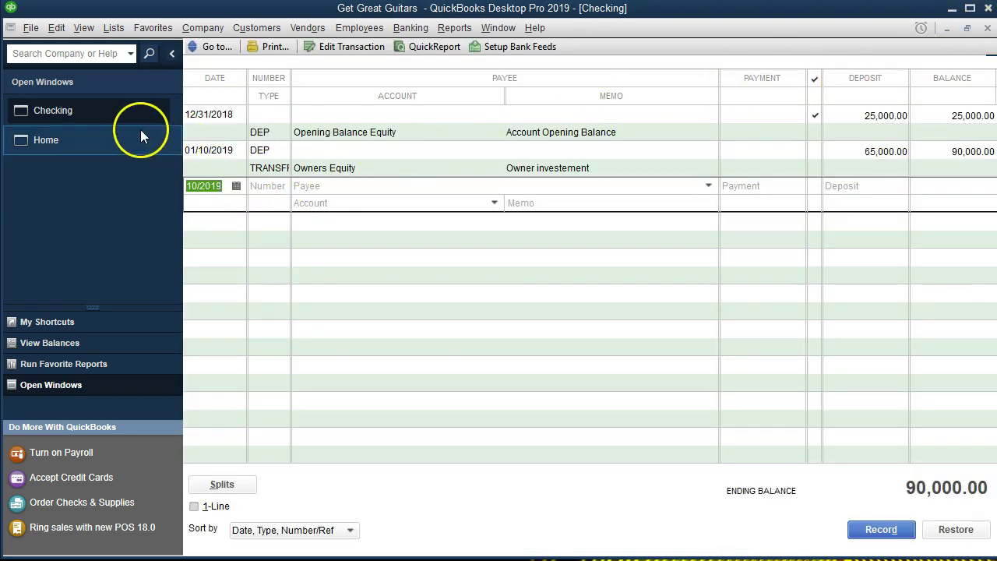
- Start a new deposit to the Checking account, keeping the date 01/10/2019 and the memo "Deposit"
click(104, 145)
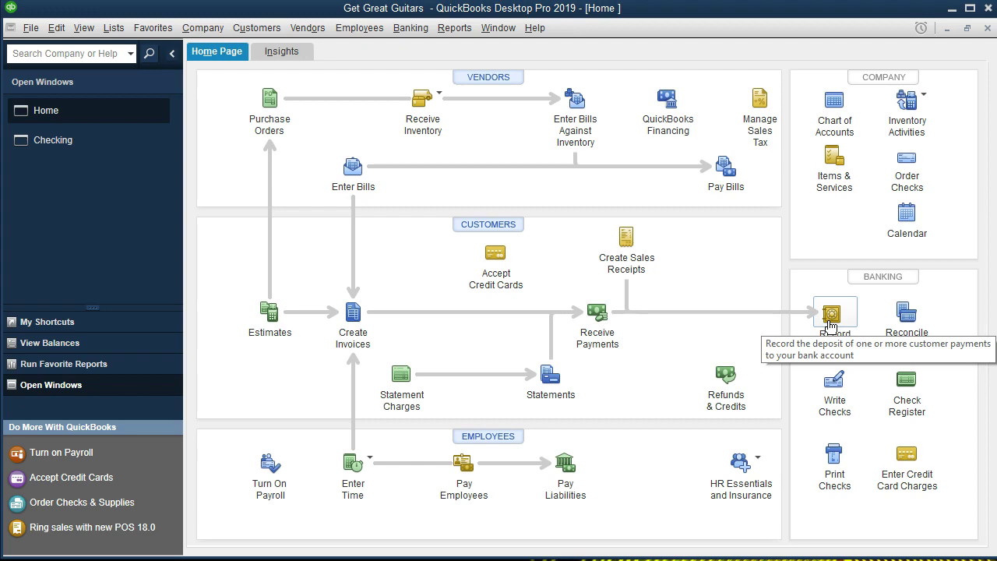
click(830, 315)
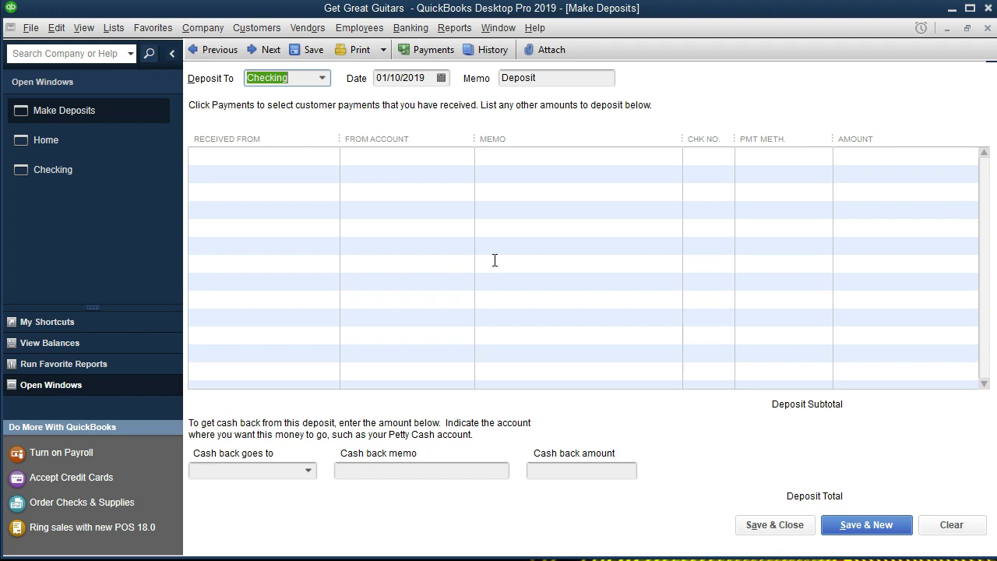
key(Tab)
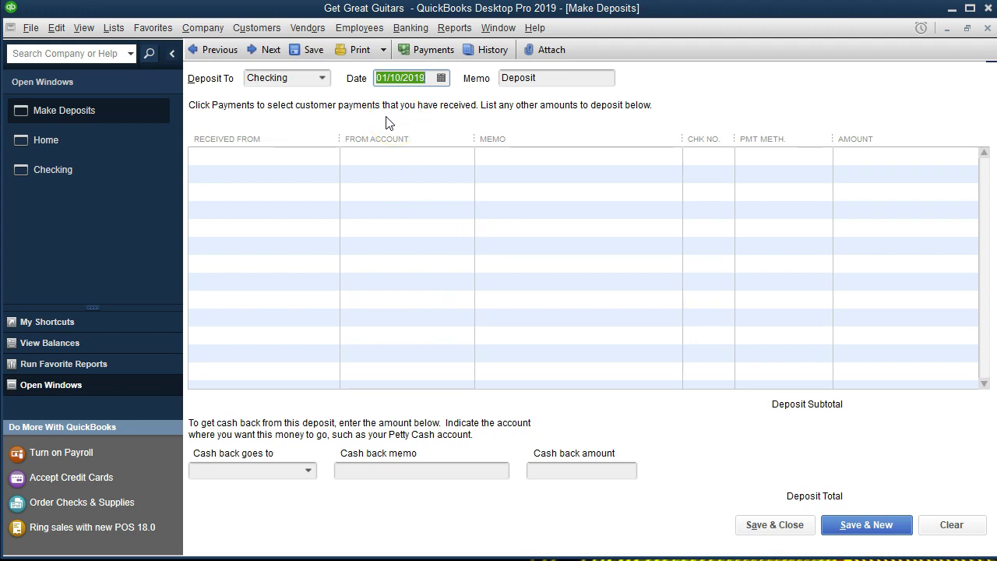
click(322, 79)
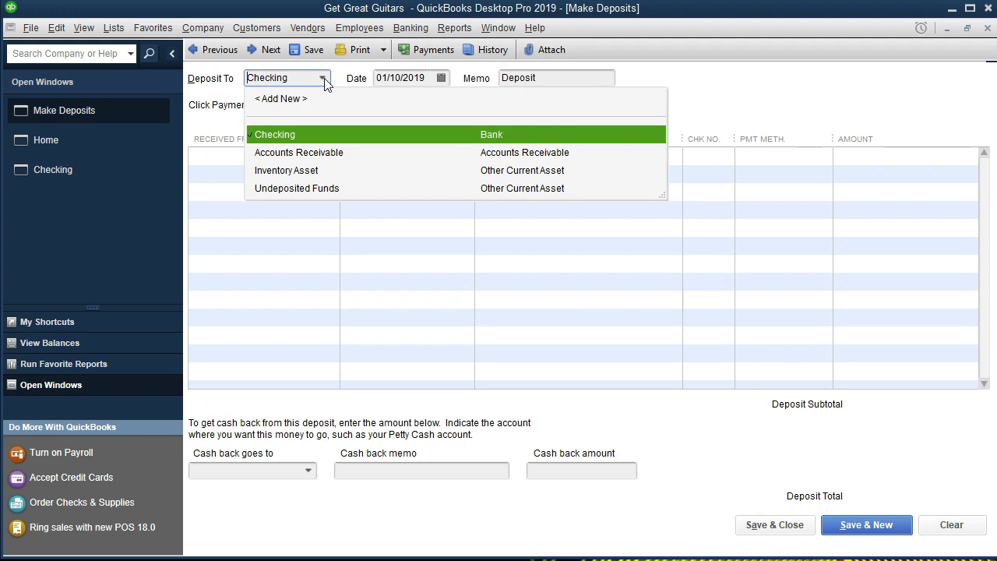
click(324, 78)
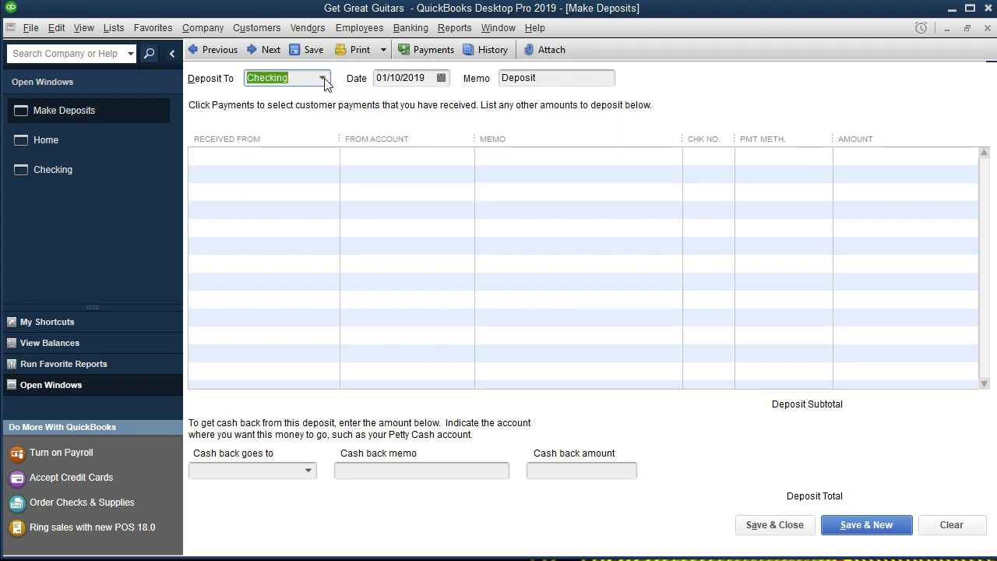
key(Tab)
key(Tab)
key(Tab)
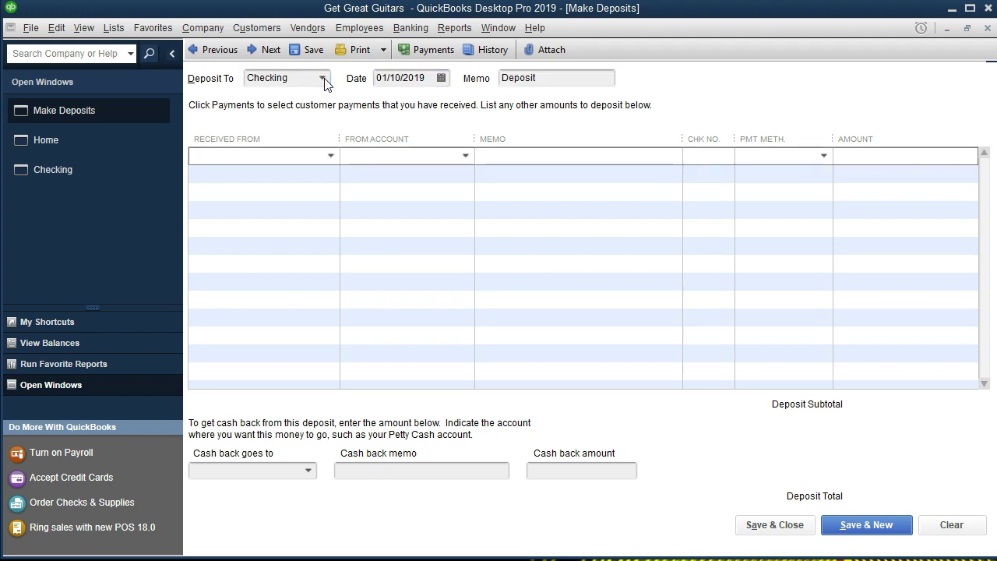
- Enter Chase as the source of the first deposit line and quick-add it to the name list as type Other
text(Chase)
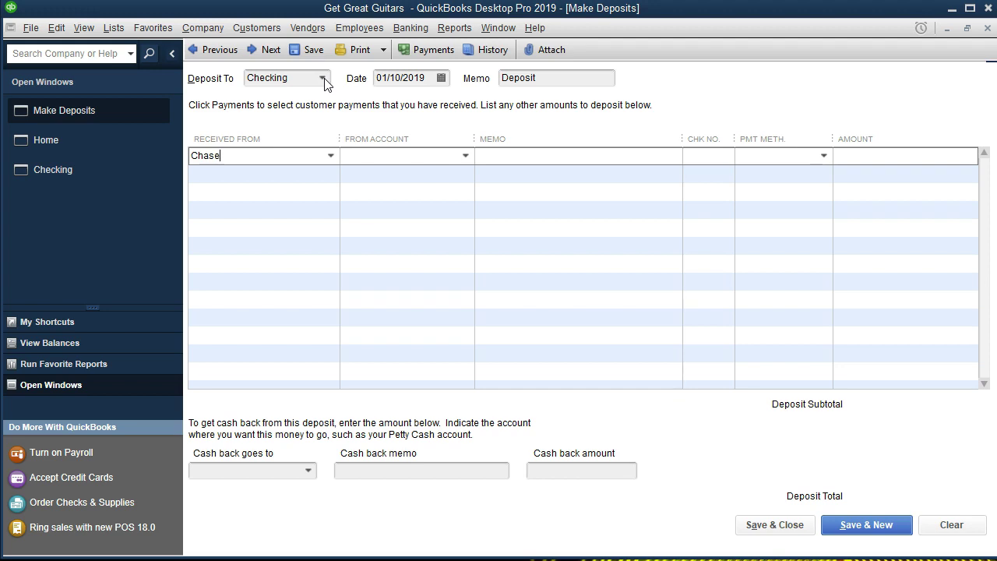
key(Tab)
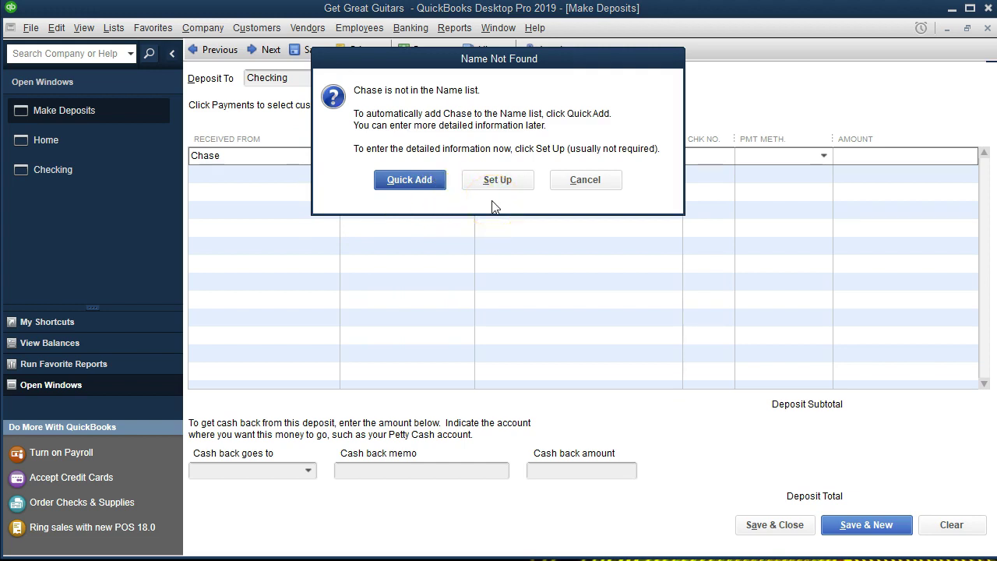
click(418, 188)
click(418, 188)
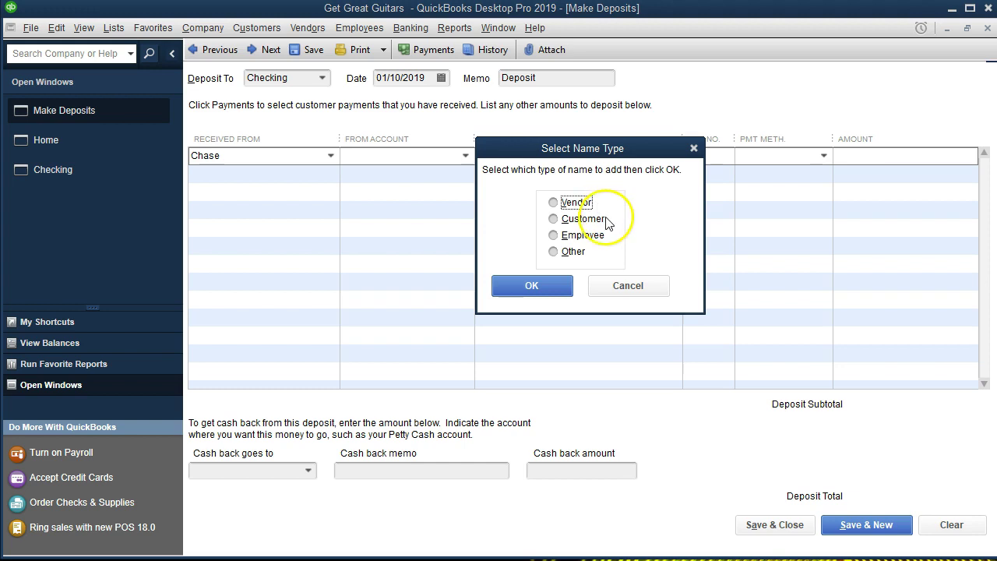
click(555, 252)
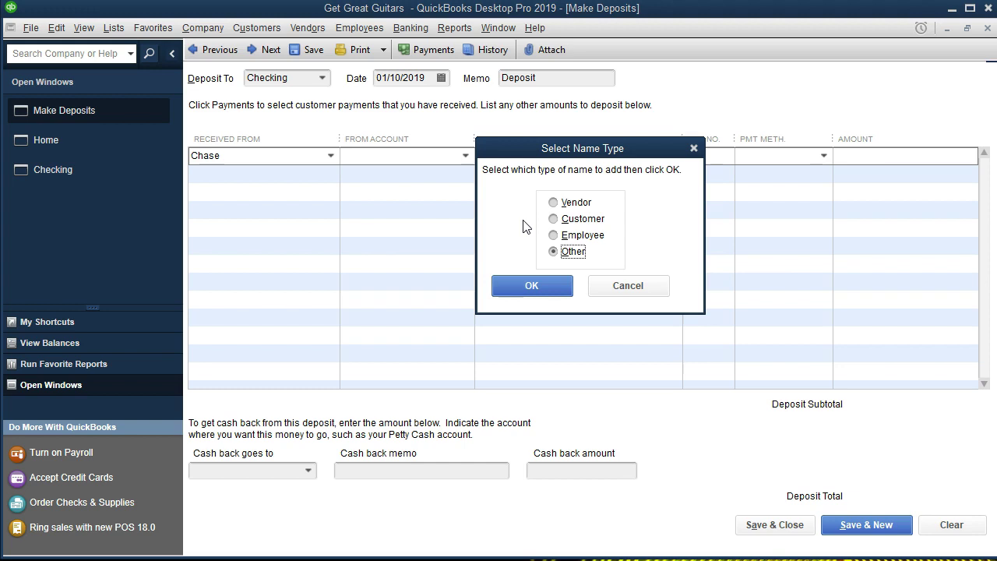
click(531, 286)
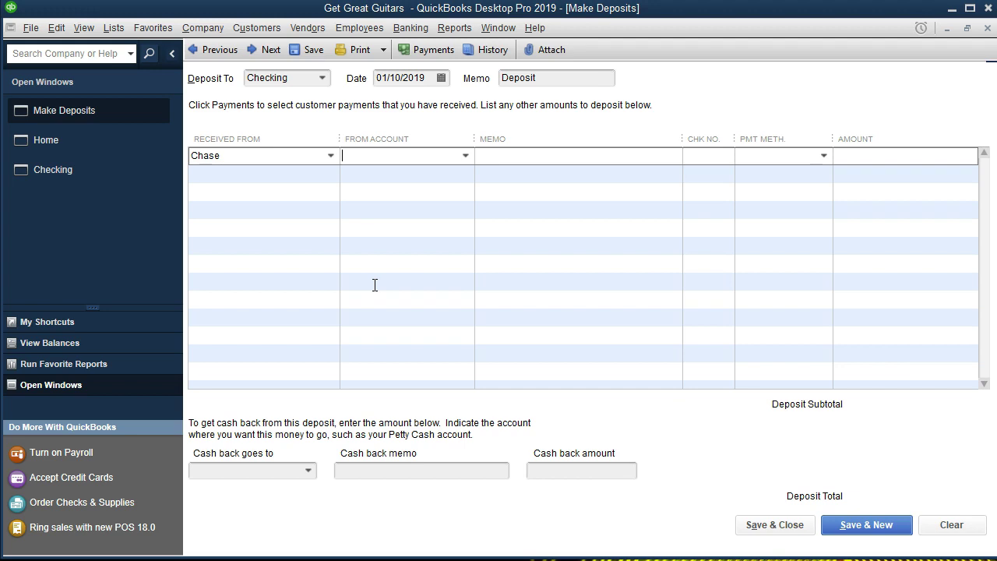
text(L)
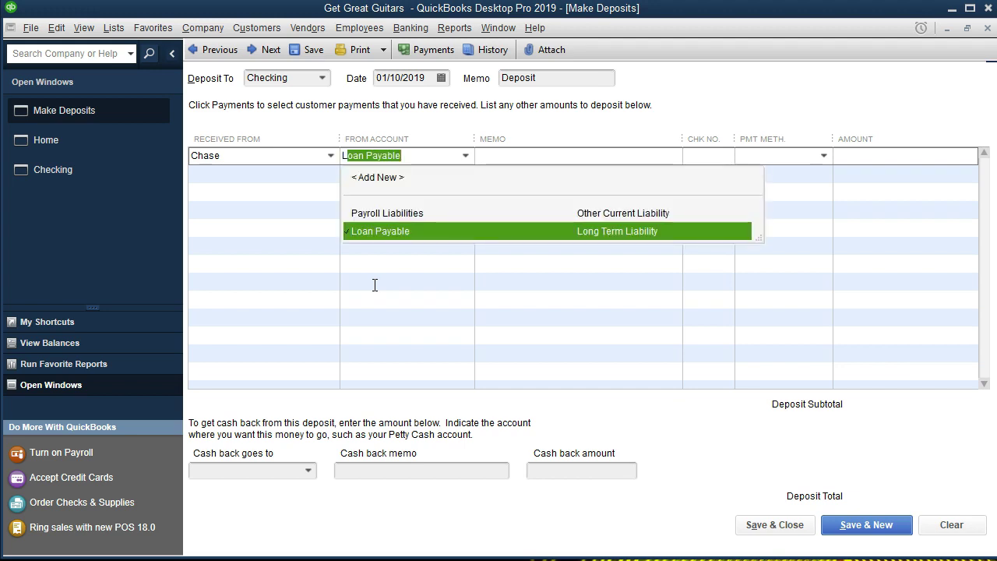
key(BackSpace)
key(BackSpace)
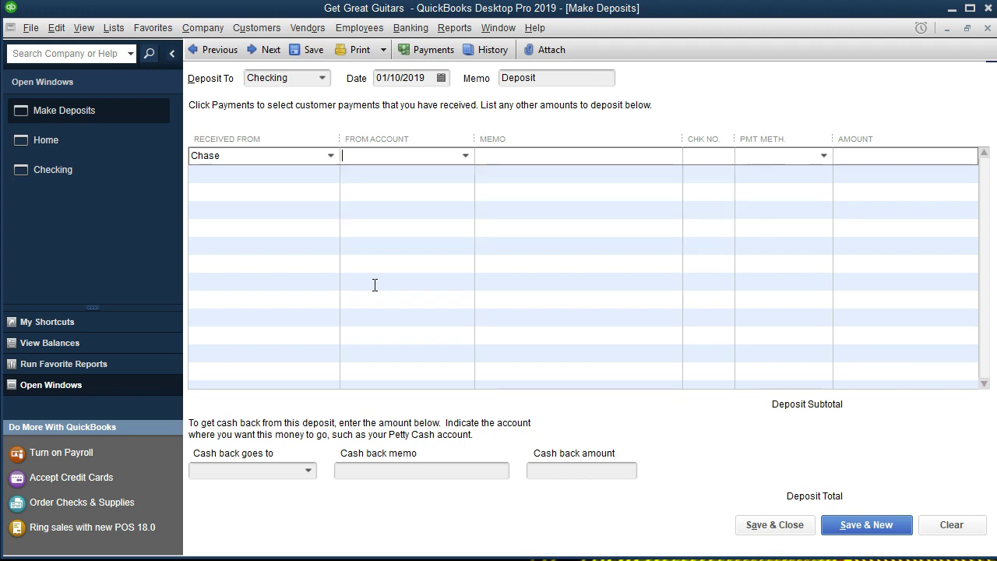
text(Lo)
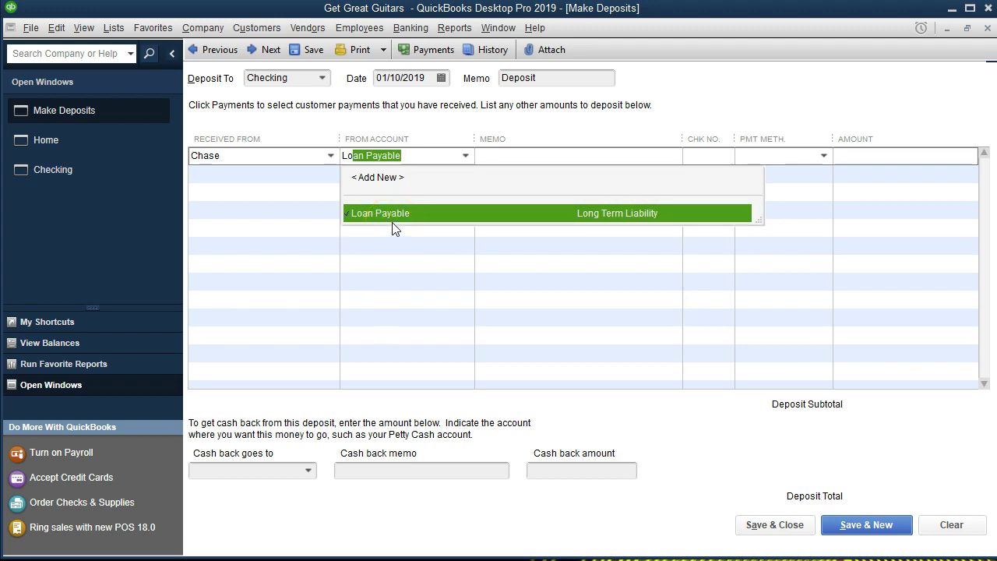
key(BackSpace)
key(BackSpace)
key(BackSpace)
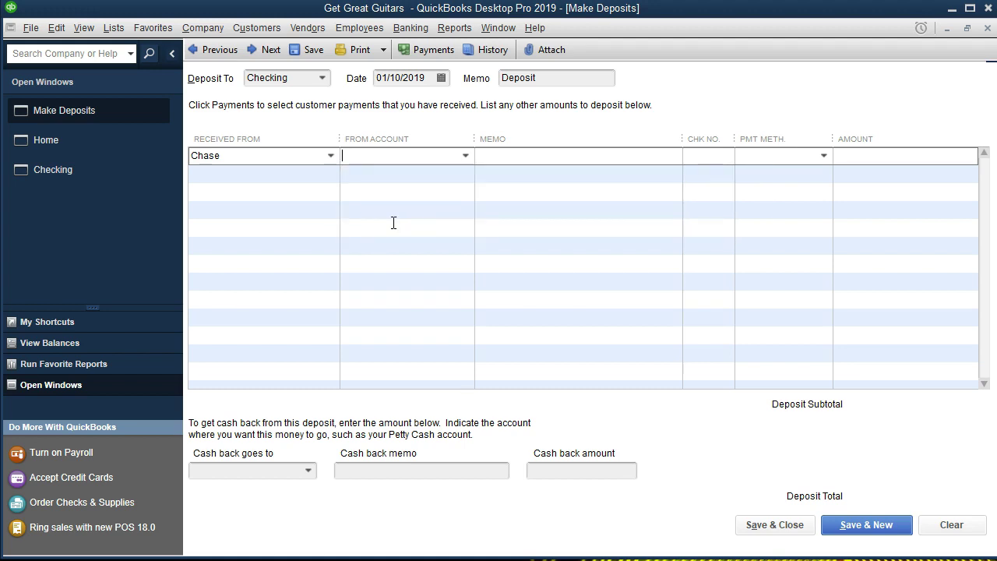
- Assign the Chase deposit line to the Loan Payable long-term liability account
click(465, 155)
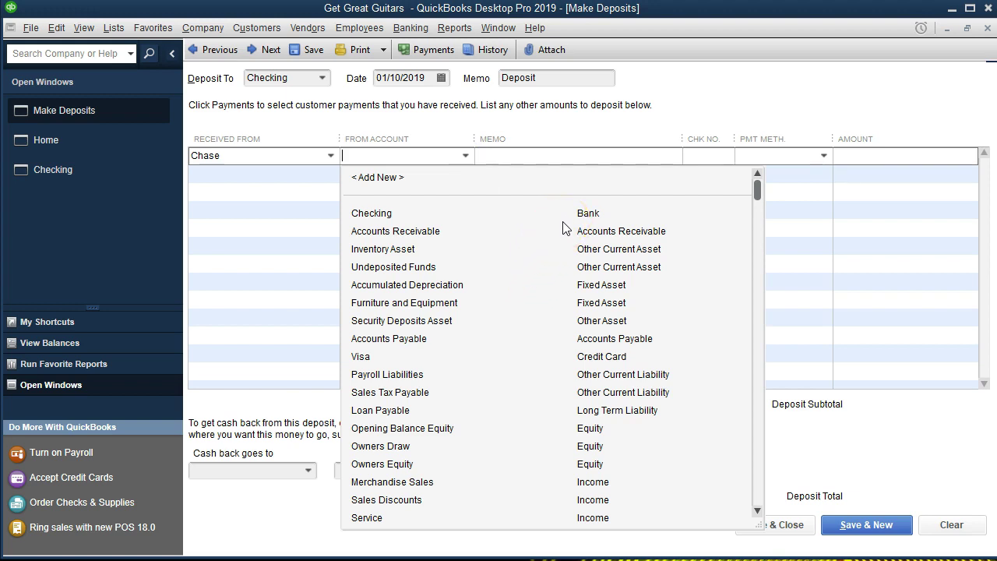
scroll(613, 286, down, 1)
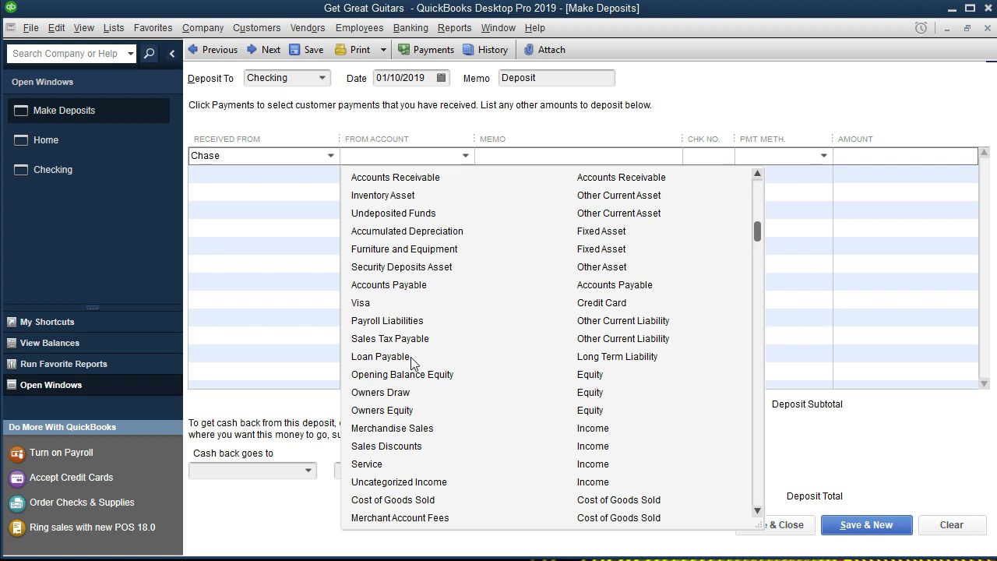
click(601, 359)
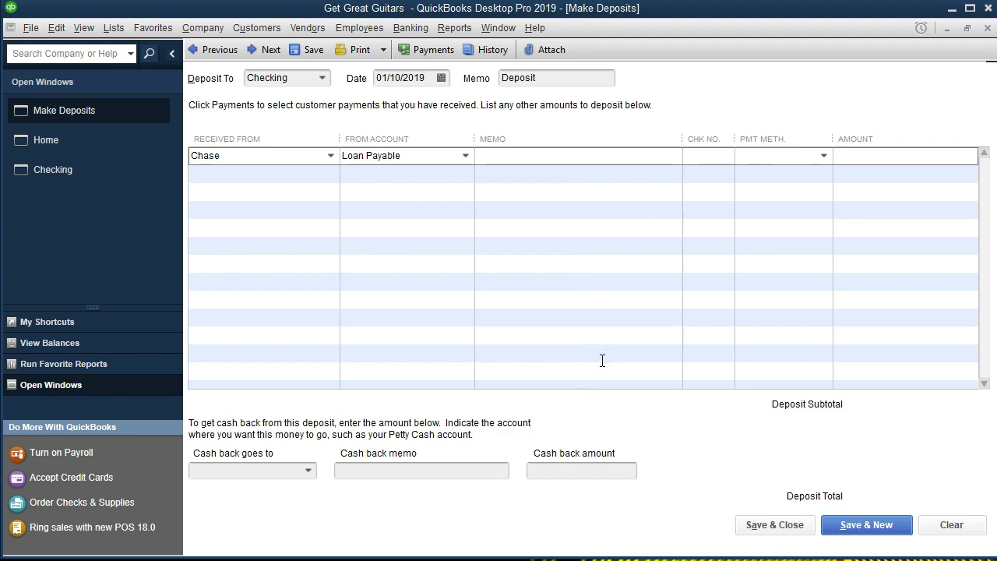
- Enter the memo "Bank Loan" followed by the loan number on the Chase deposit line
click(542, 162)
text(Bank Loan)
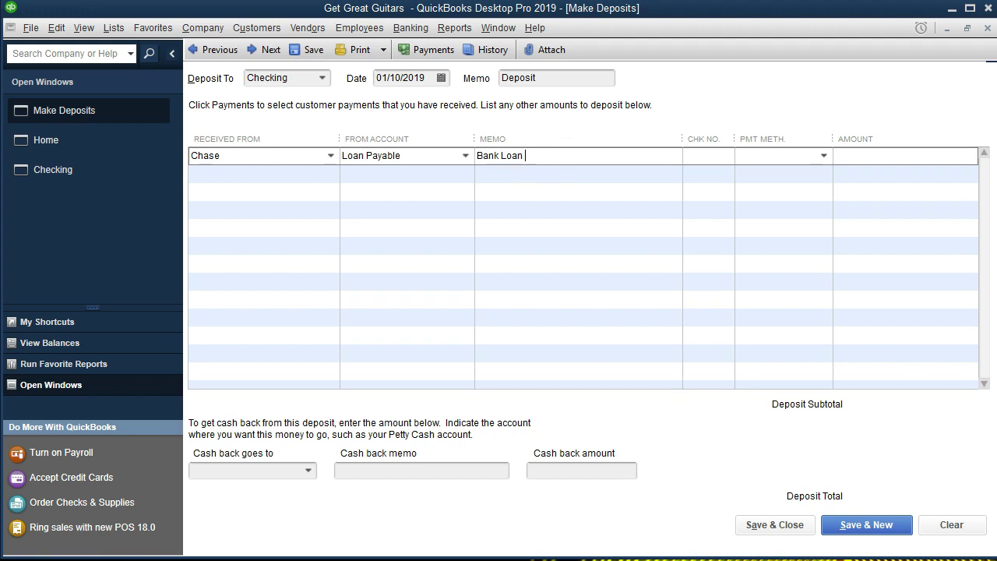
text( 4564)
key(Tab)
- Set the Chase line's amount to 50,000.00, then save and close the deposit
click(880, 155)
text(50000)
key(Tab)
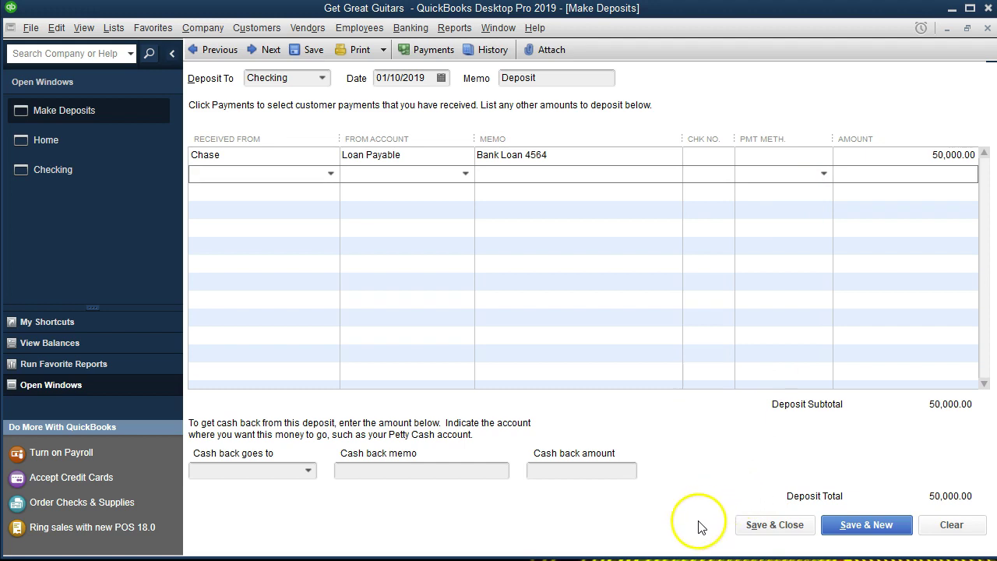
click(771, 526)
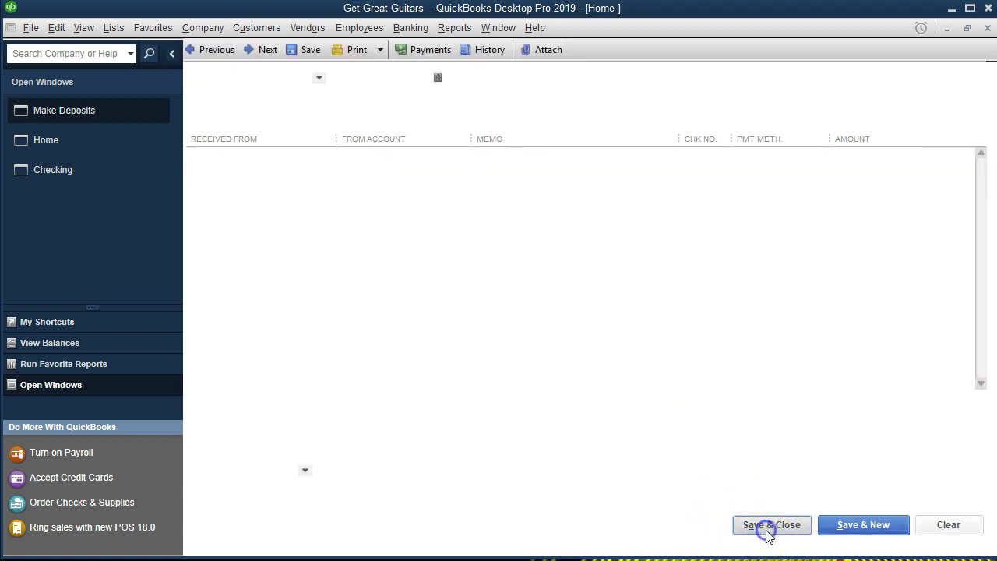
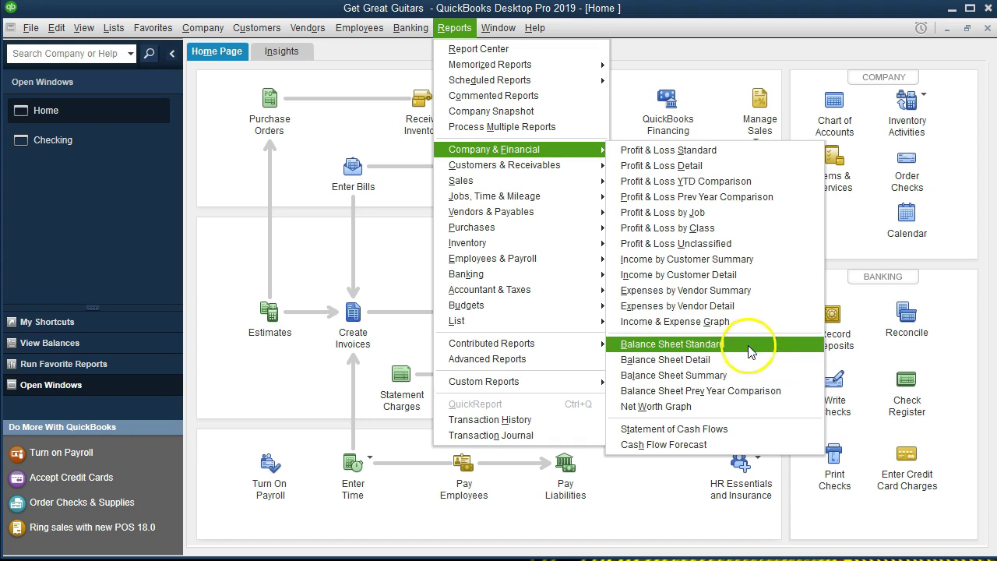
- Run the Balance Sheet Standard report as of 12/31/2019
click(749, 343)
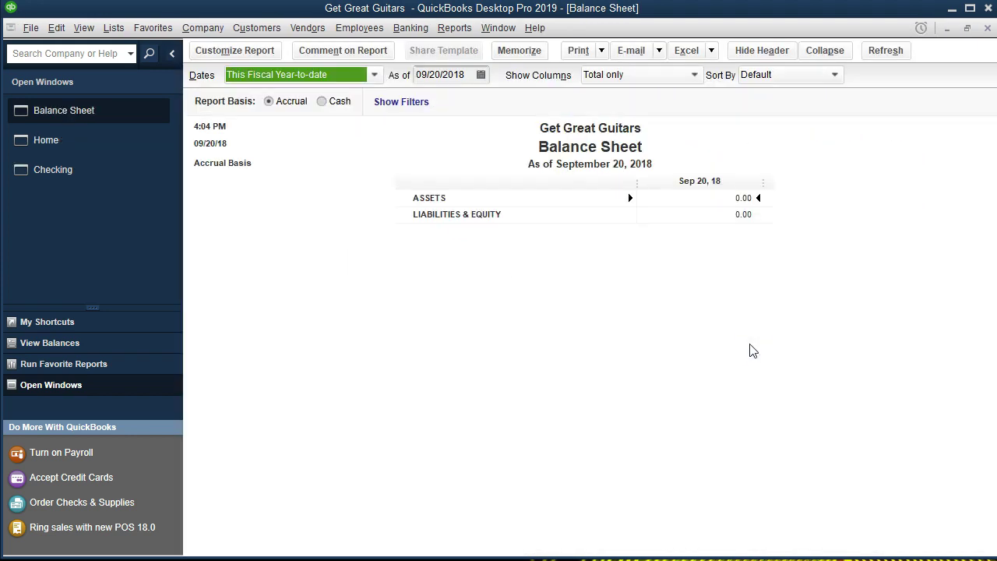
key(Tab)
text(123119)
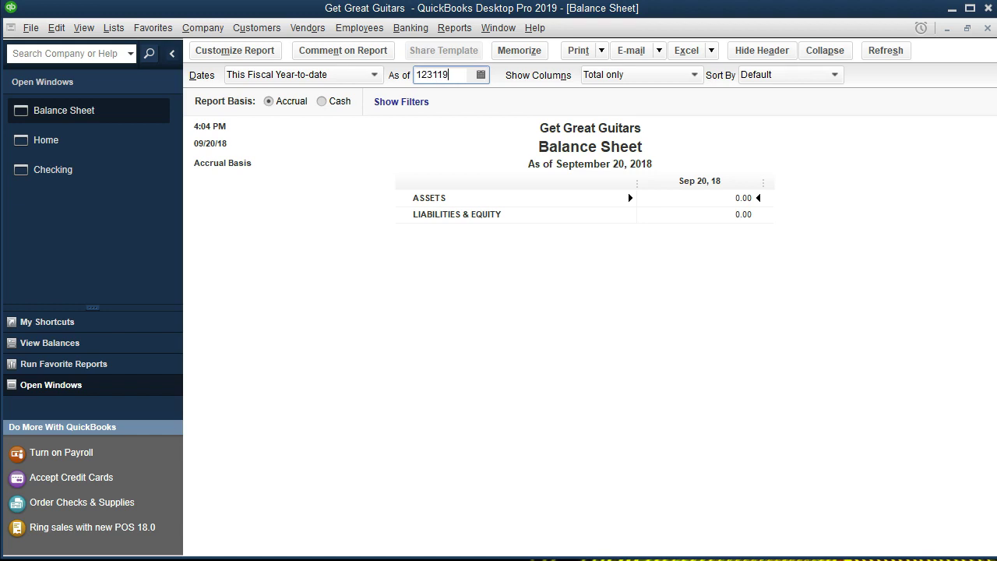
key(Tab)
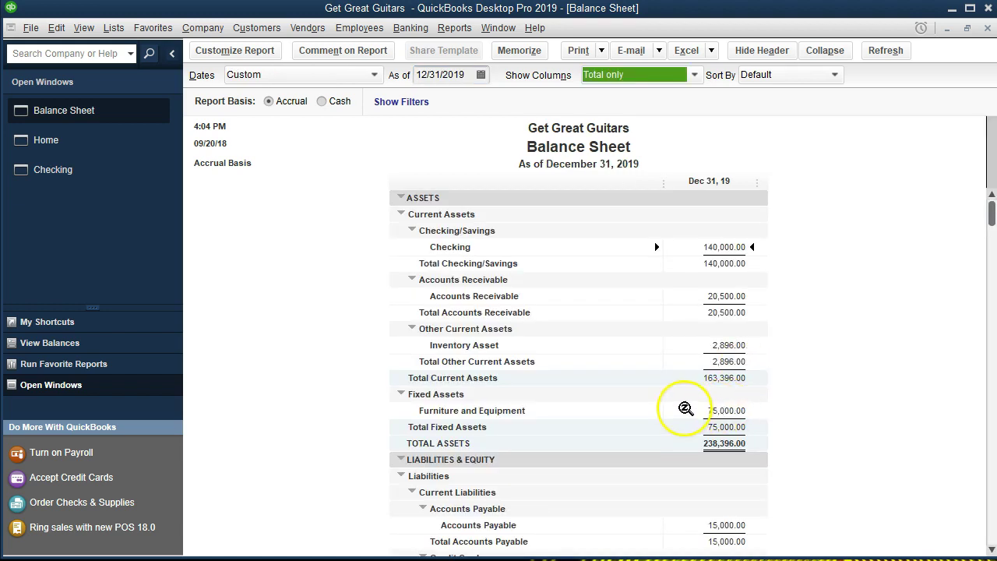
- Open the transaction detail behind the Checking balance and set its start date to 01/01/2019
double_click(742, 247)
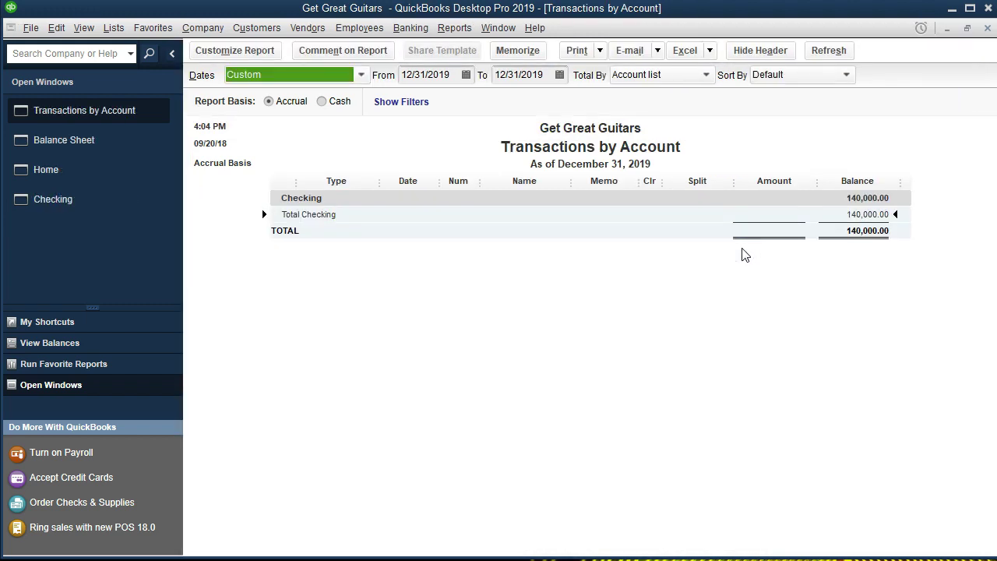
key(Tab)
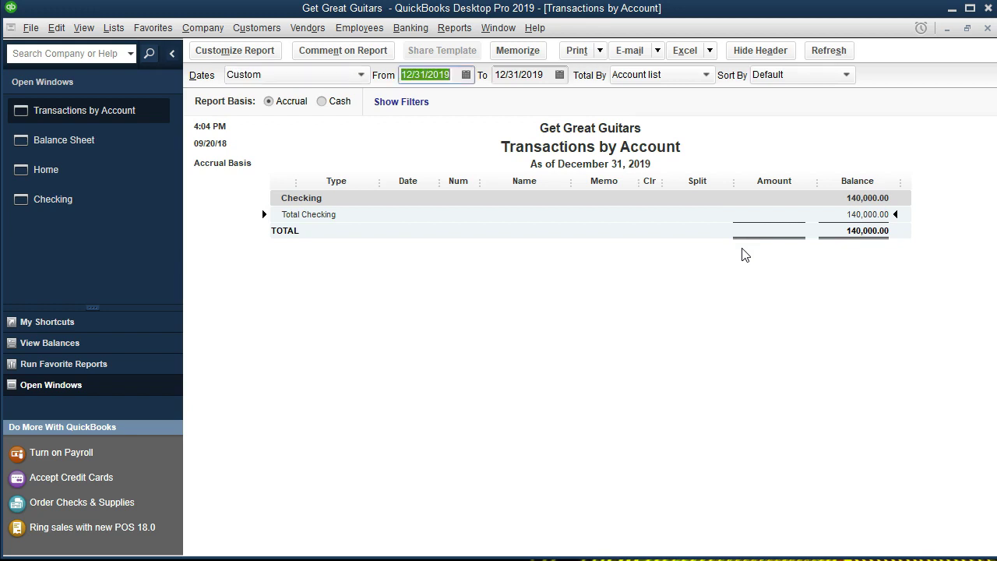
text(01/01/2019)
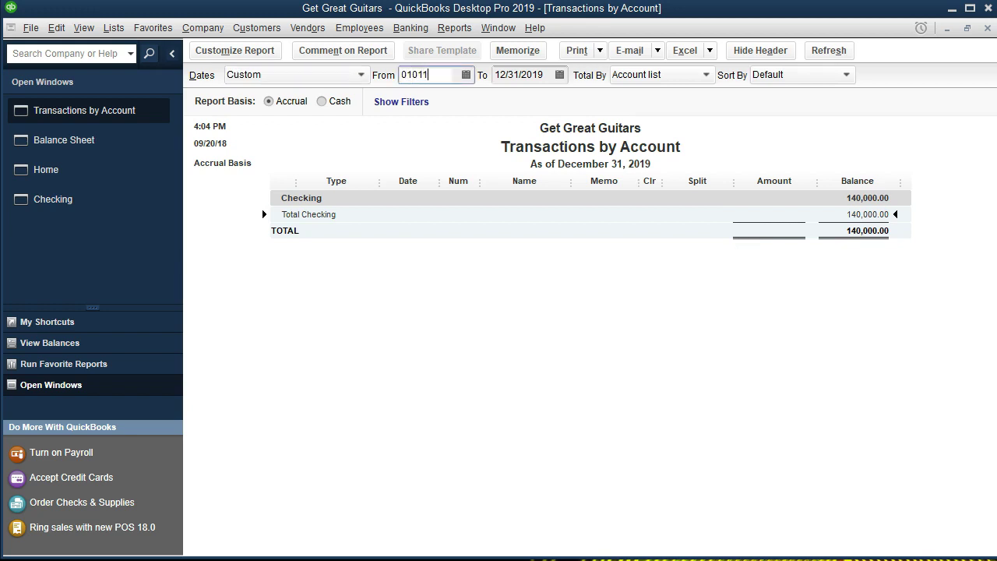
key(Tab)
click(742, 251)
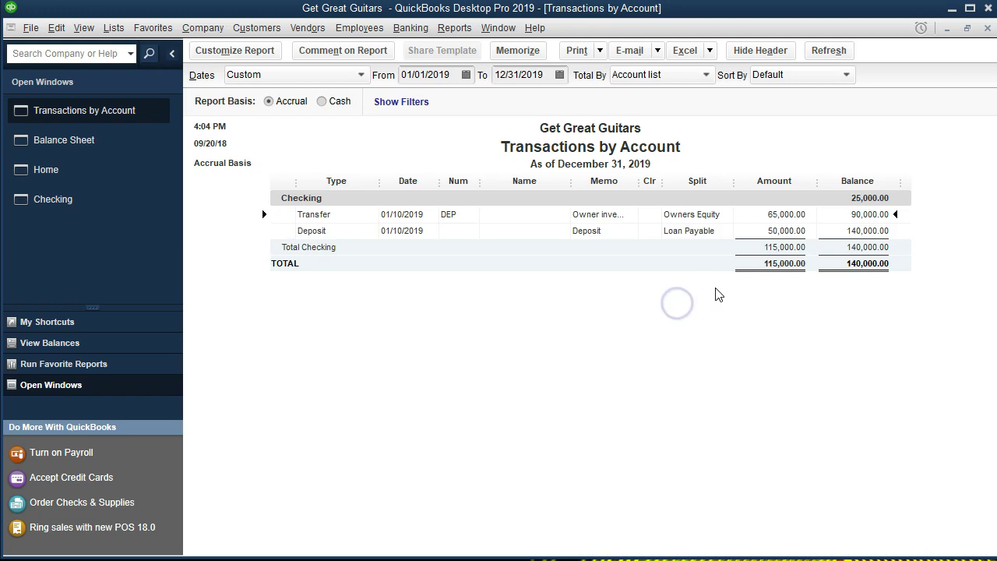
- Review the source deposit of the Loan Payable entry in the Checking detail, then close it and return to the Balance Sheet
click(787, 230)
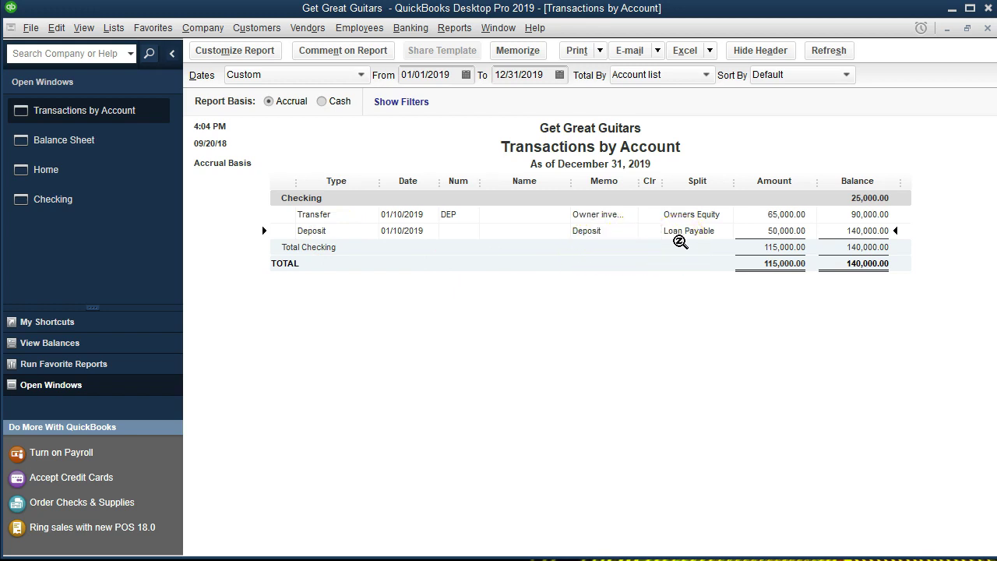
double_click(780, 230)
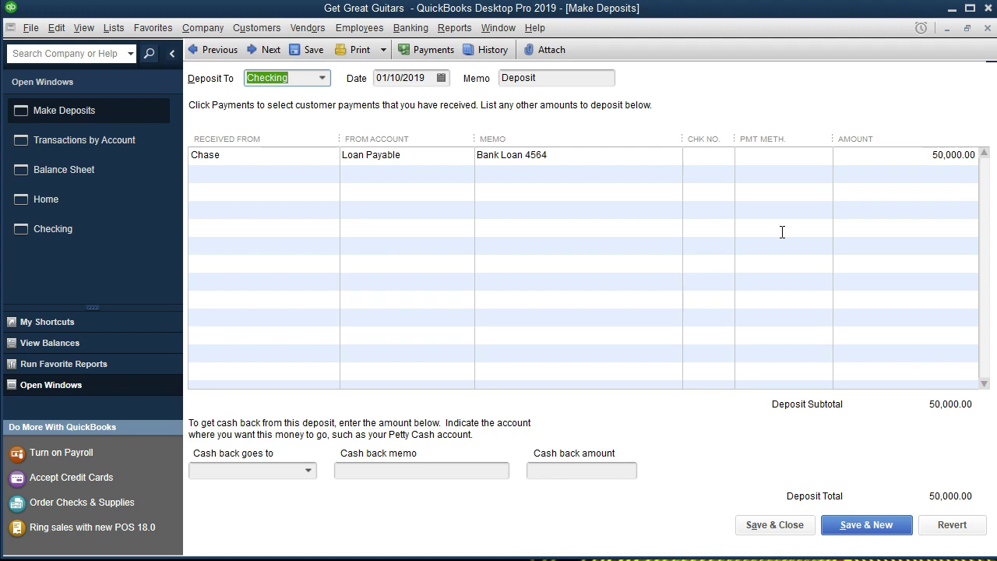
click(987, 31)
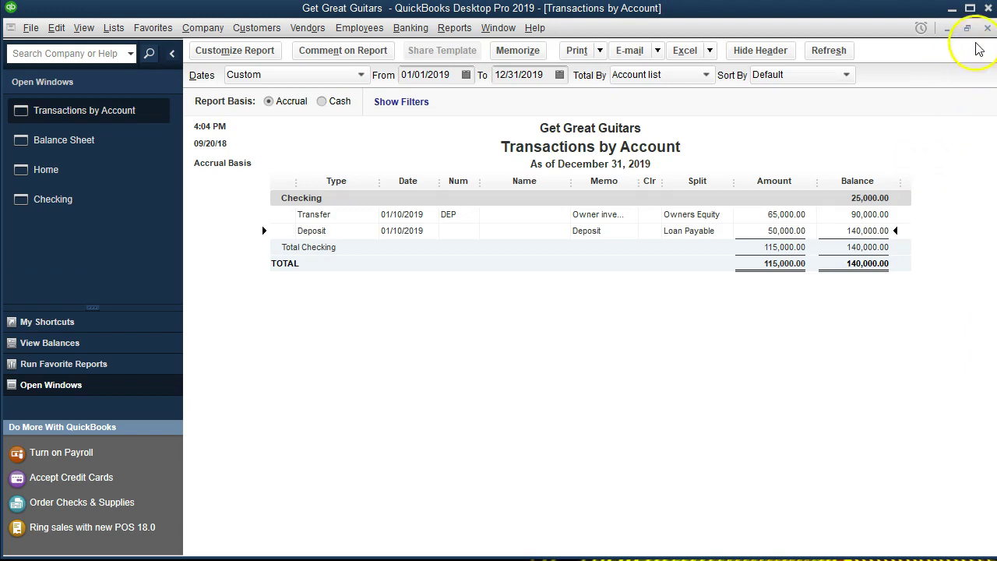
click(987, 29)
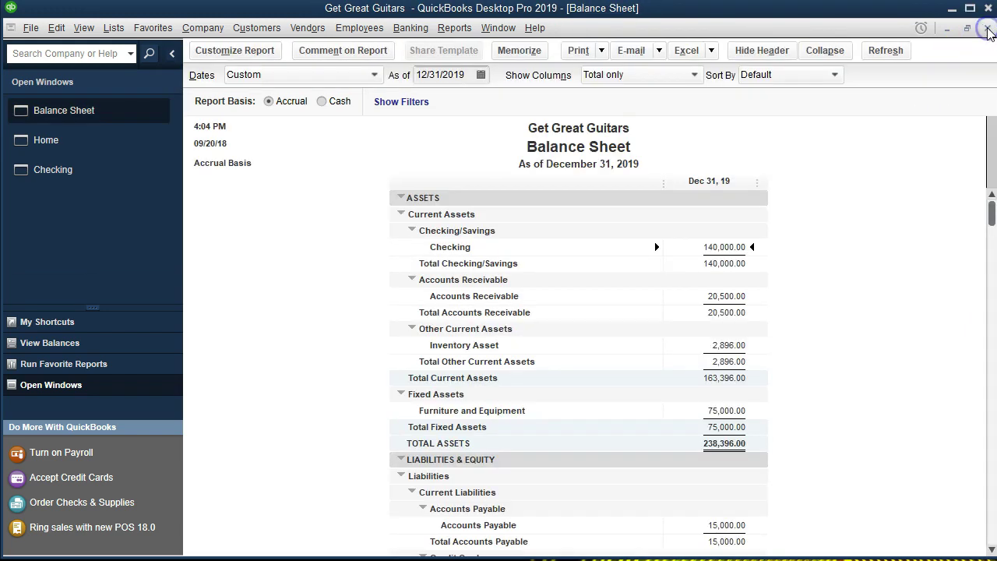
- Open the transaction detail behind the Loan Payable balance and set its start date to 01/01/2019
scroll(792, 408, down, 2)
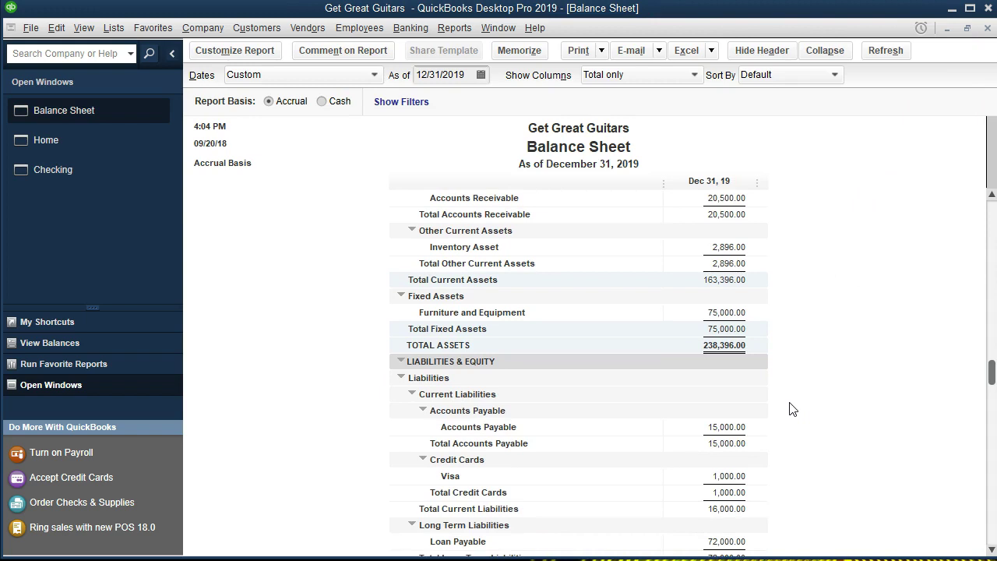
scroll(793, 409, down, 2)
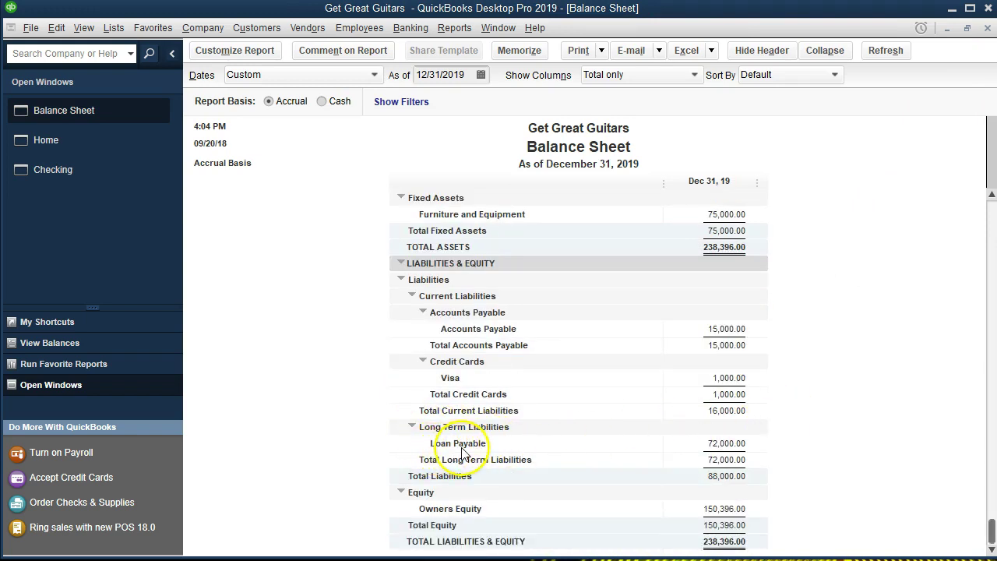
double_click(726, 444)
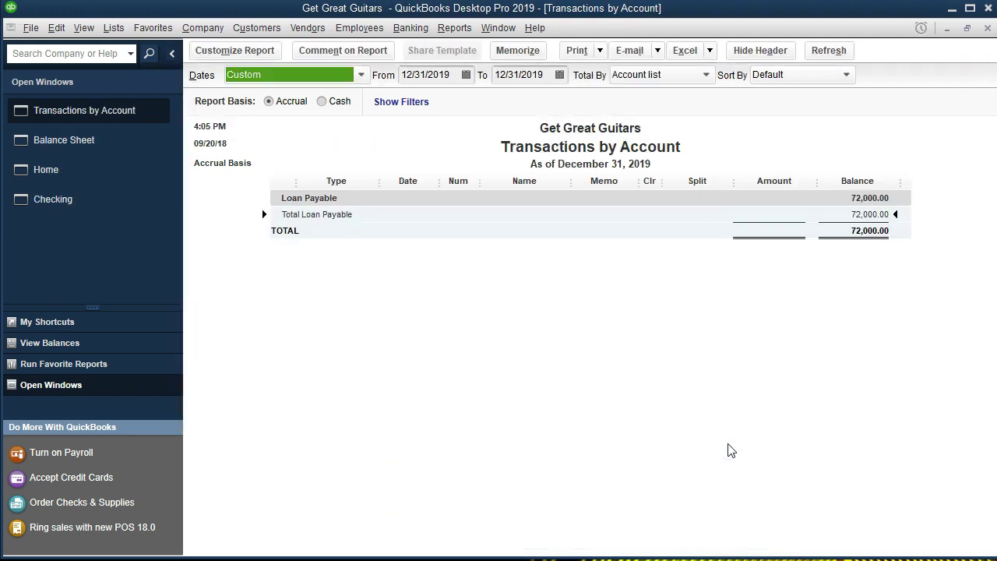
key(Tab)
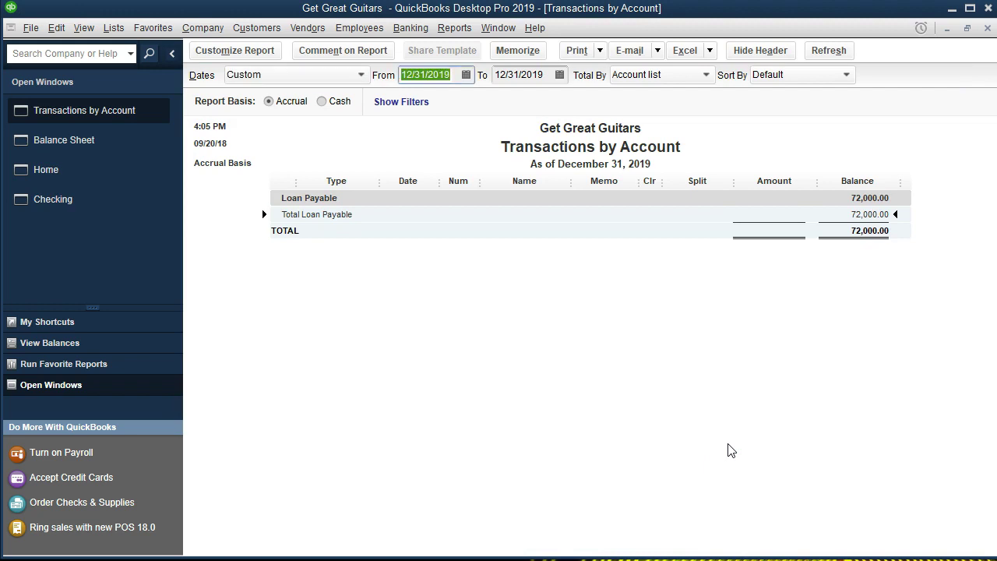
text(010119)
key(Tab)
key(Tab)
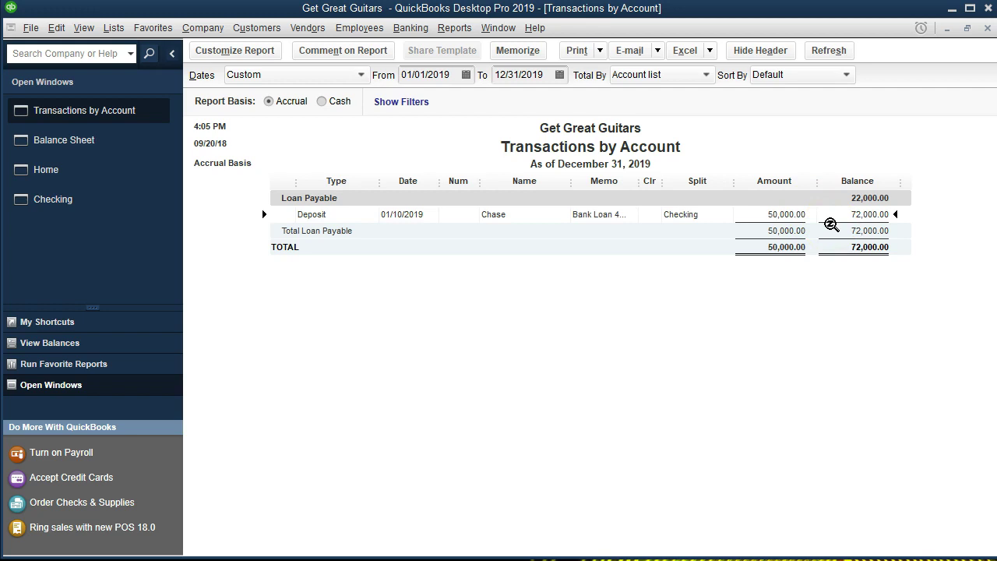
- Review the Chase deposit listed in the Loan Payable detail, then close it and go back over the Balance Sheet
double_click(752, 222)
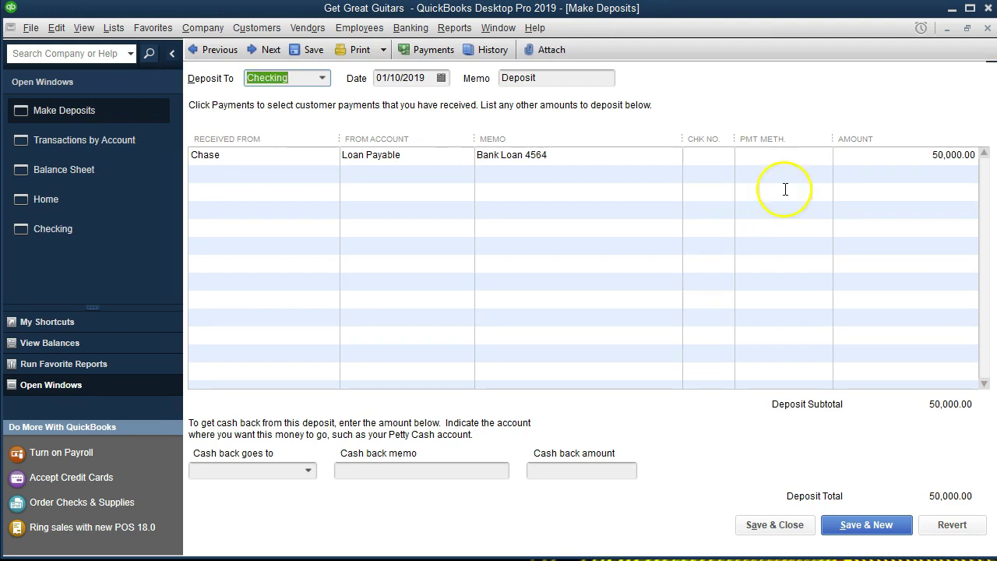
click(986, 27)
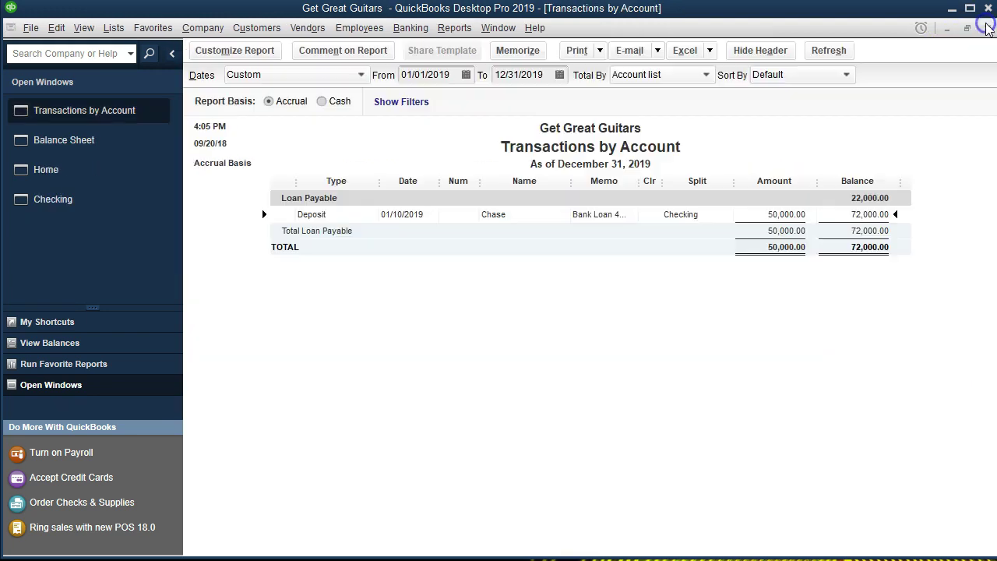
click(986, 28)
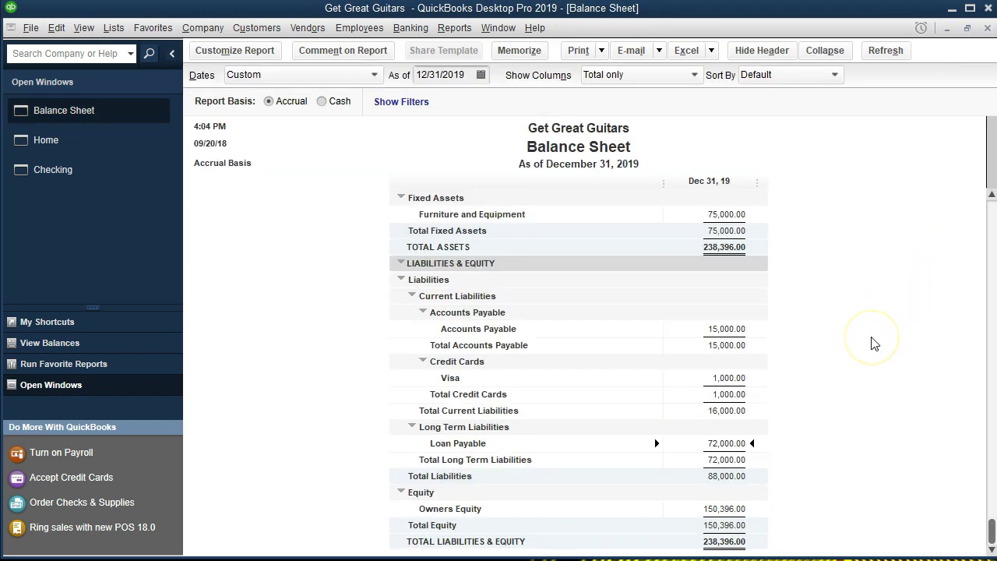
scroll(874, 344, up, 4)
scroll(874, 343, down, 4)
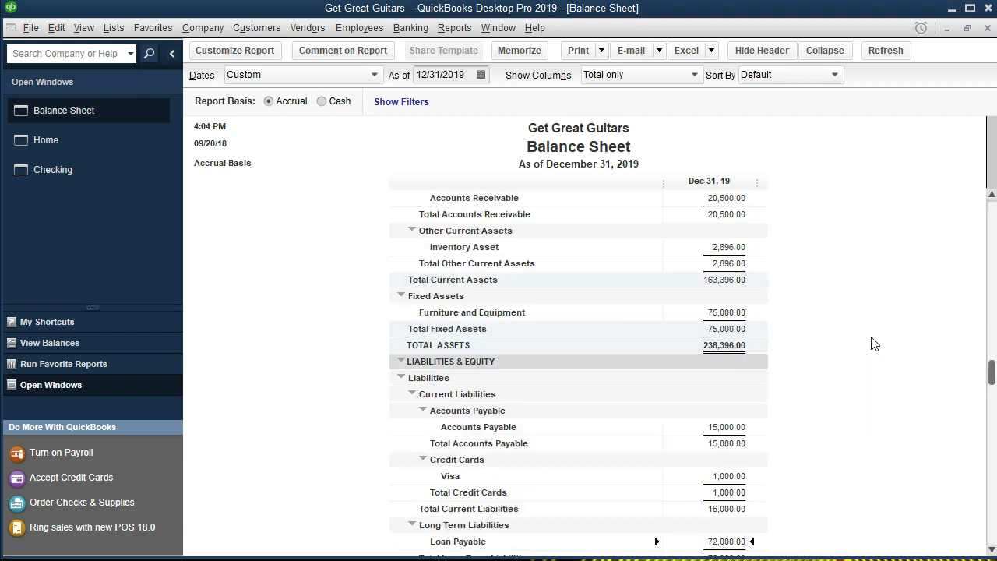